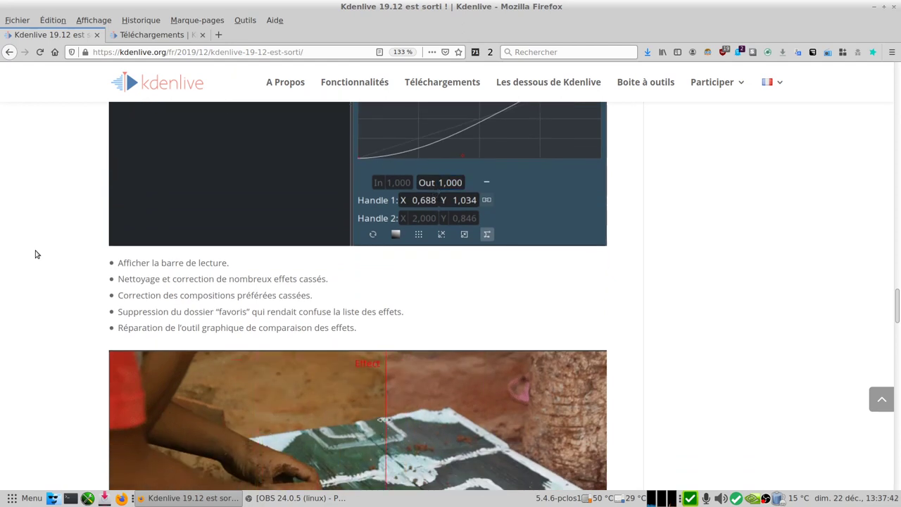
Read through the Kdenlive 19.12 release notes, covering the effects, Windows and Général sections and the performance changes.
{"action": "scroll", "coordinate": [123, 298], "scroll_direction": "down", "scroll_amount": 7}
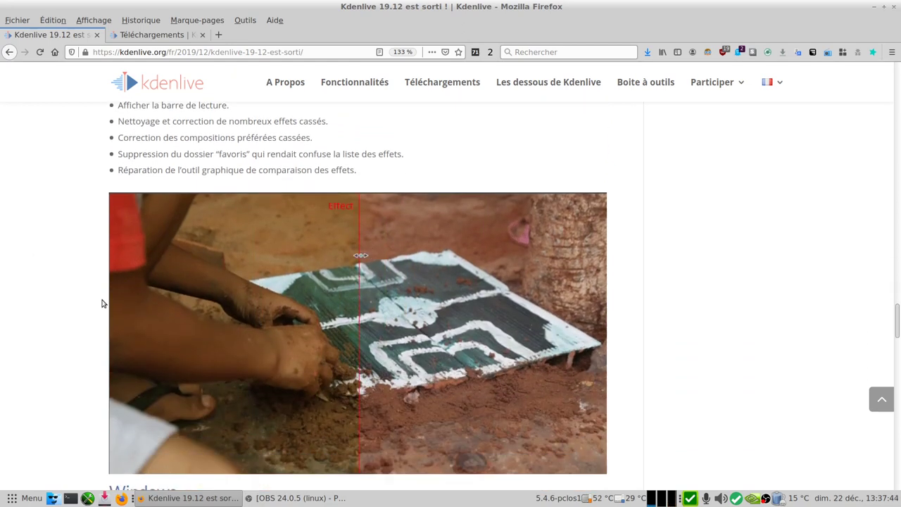
{"action": "scroll", "coordinate": [80, 302], "scroll_direction": "down", "scroll_amount": 3}
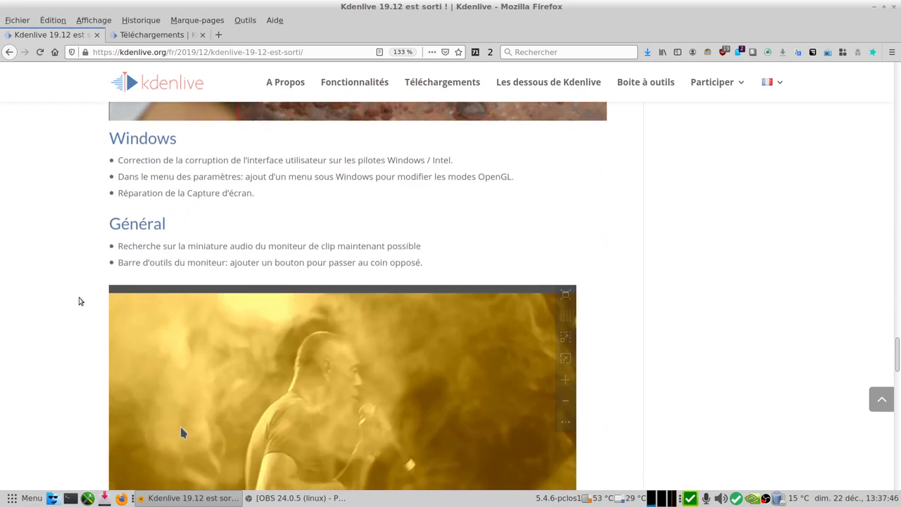
{"action": "scroll", "coordinate": [382, 308], "scroll_direction": "down", "scroll_amount": 2}
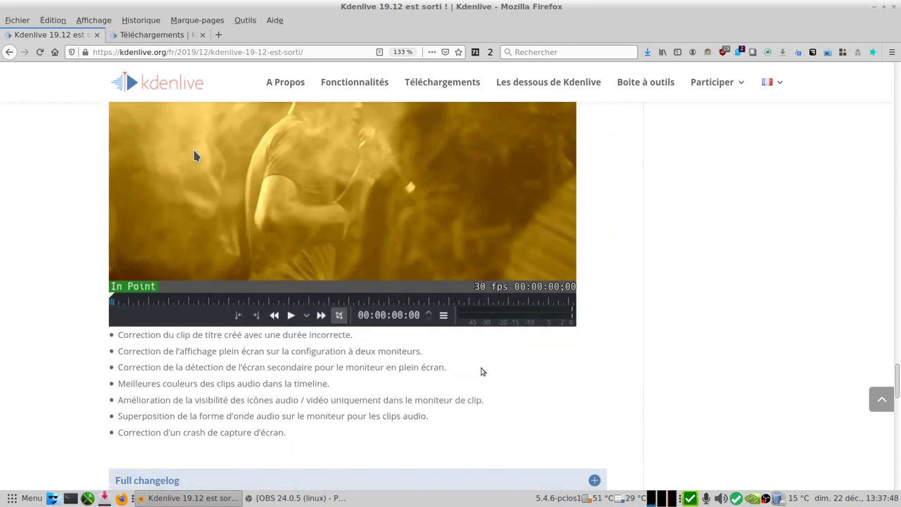
{"action": "scroll", "coordinate": [547, 344], "scroll_direction": "down", "scroll_amount": 4}
{"action": "scroll", "coordinate": [552, 273], "scroll_direction": "up", "scroll_amount": 20}
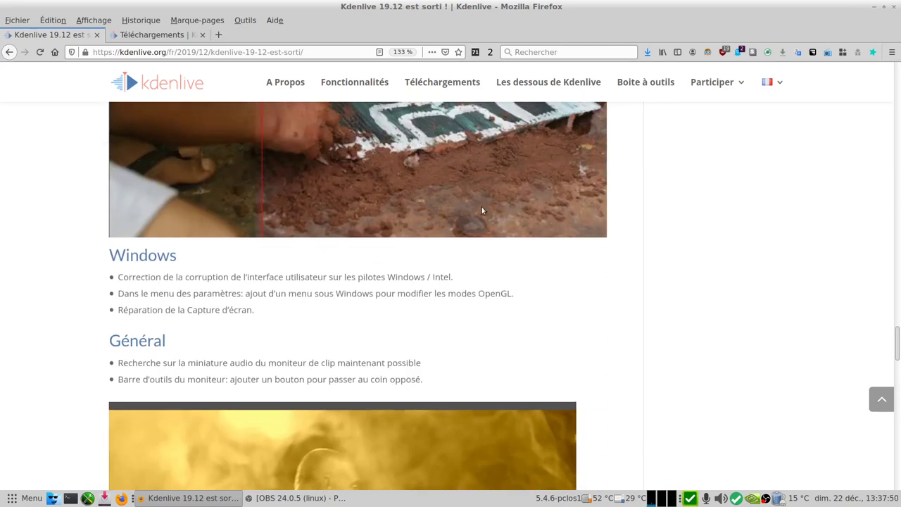
{"action": "scroll", "coordinate": [397, 147], "scroll_direction": "up", "scroll_amount": 20}
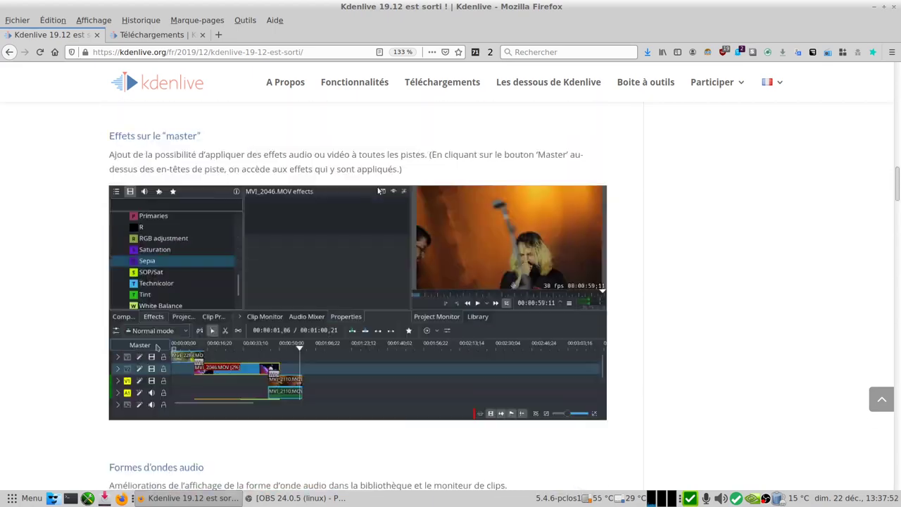
{"action": "scroll", "coordinate": [312, 209], "scroll_direction": "up", "scroll_amount": 2}
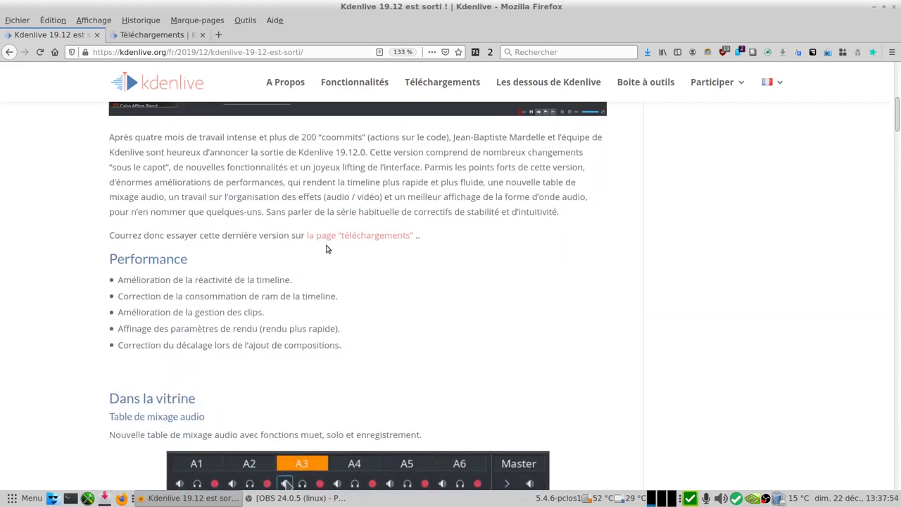
Review the Kdenlive downloads page, looking over the GNU/Linux packages, portable versions, Windows and Mac OSX options.
{"action": "left_click", "coordinate": [148, 34]}
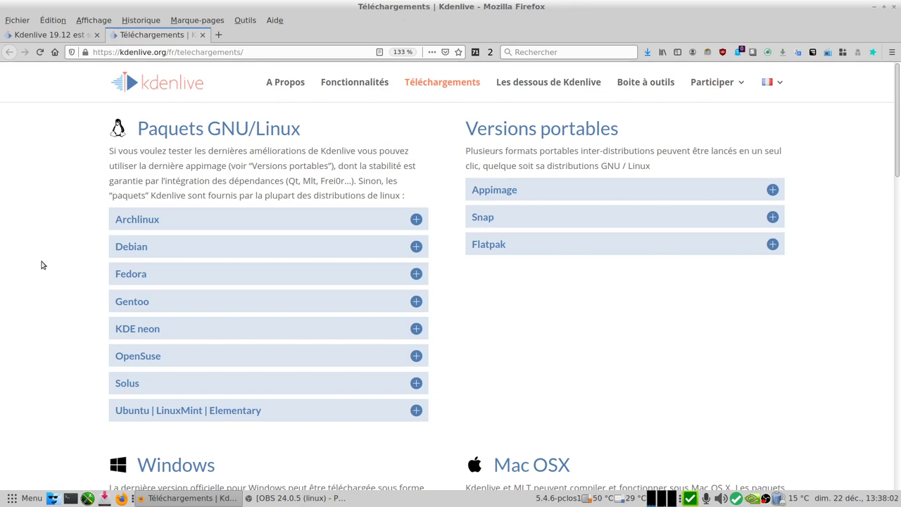
{"action": "scroll", "coordinate": [40, 266], "scroll_direction": "down", "scroll_amount": 2}
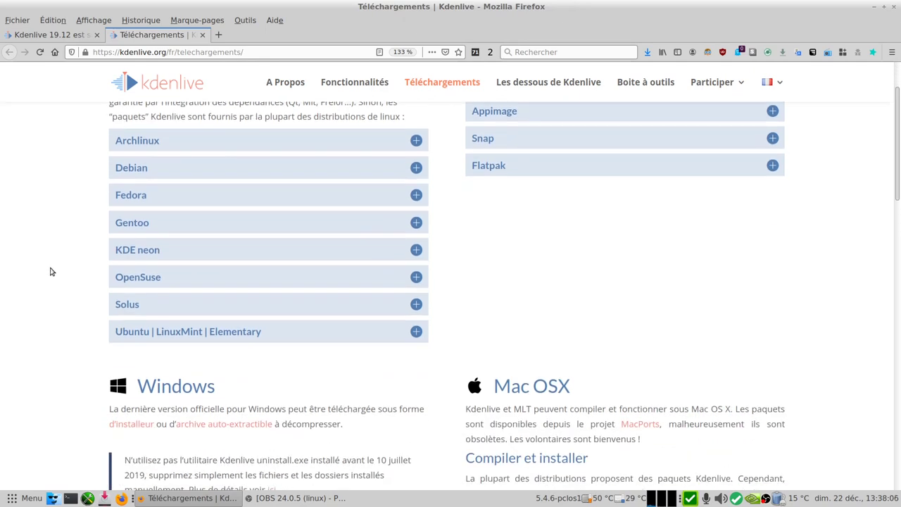
{"action": "scroll", "coordinate": [57, 264], "scroll_direction": "up", "scroll_amount": 2}
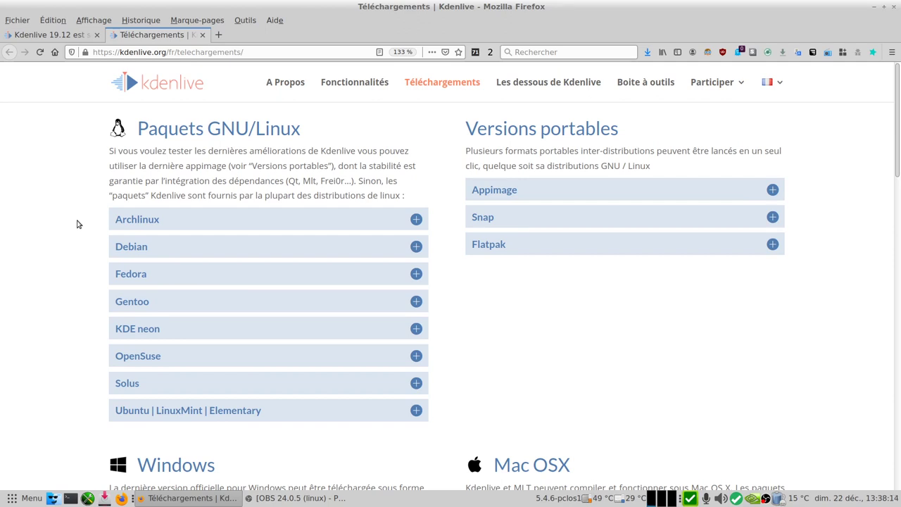
Minimize the browser, search the installed applications for "kde" and launch Kdenlive.
{"action": "left_click", "coordinate": [875, 9]}
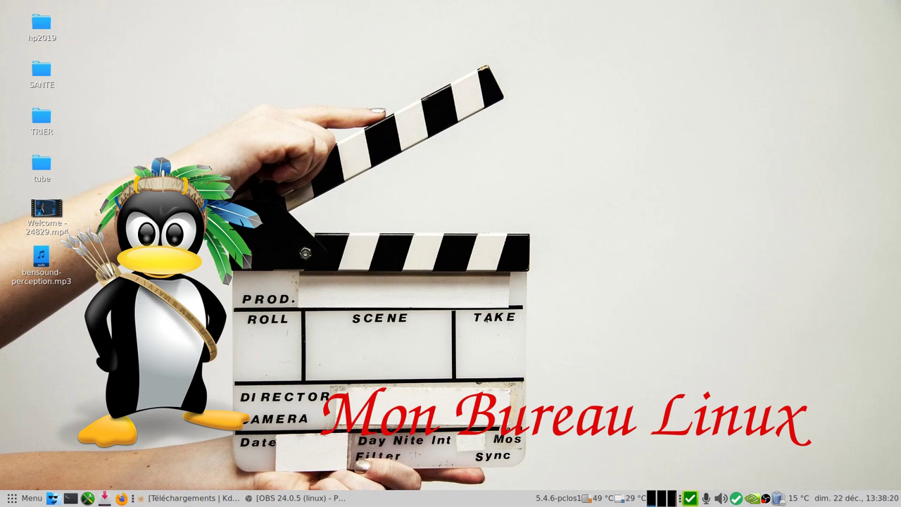
{"action": "left_click", "coordinate": [28, 497]}
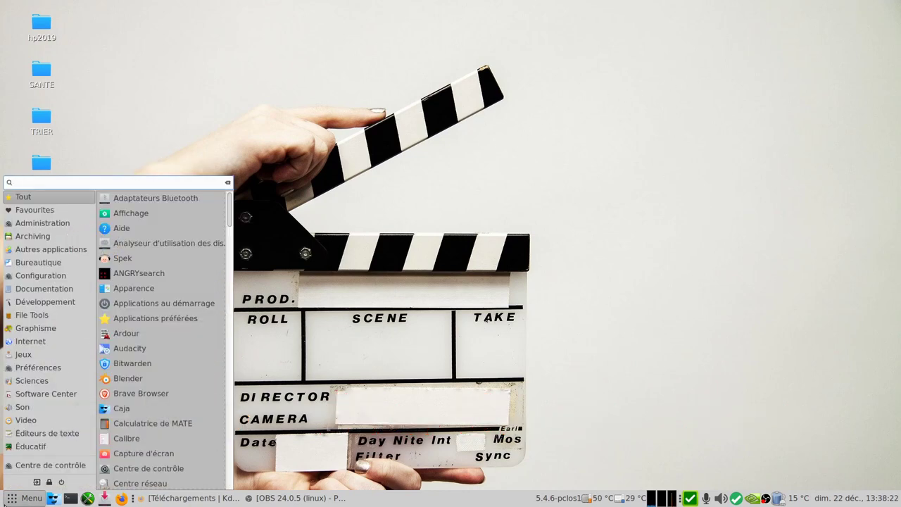
{"action": "type", "text": "kde"}
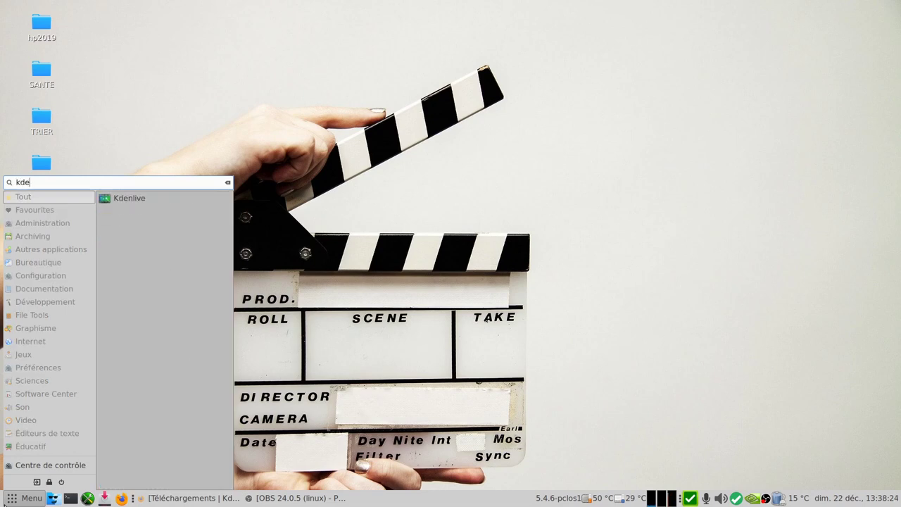
{"action": "key", "text": "Return"}
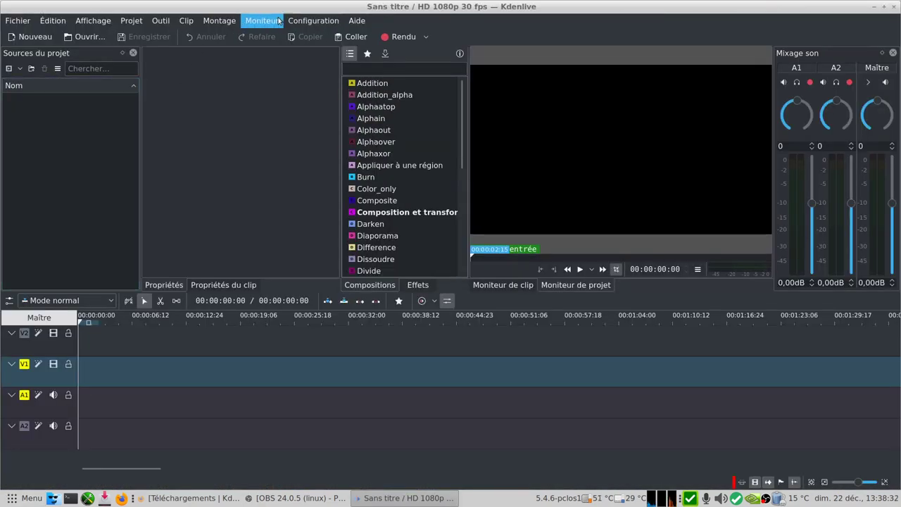
Check the Kdenlive version and the libraries it uses in the application's about information, and close it.
{"action": "left_click", "coordinate": [357, 20]}
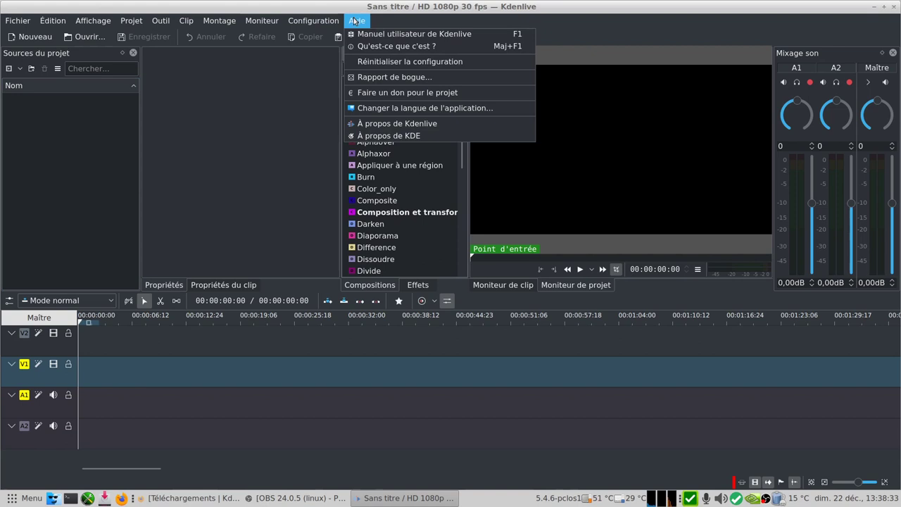
{"action": "left_click", "coordinate": [461, 123]}
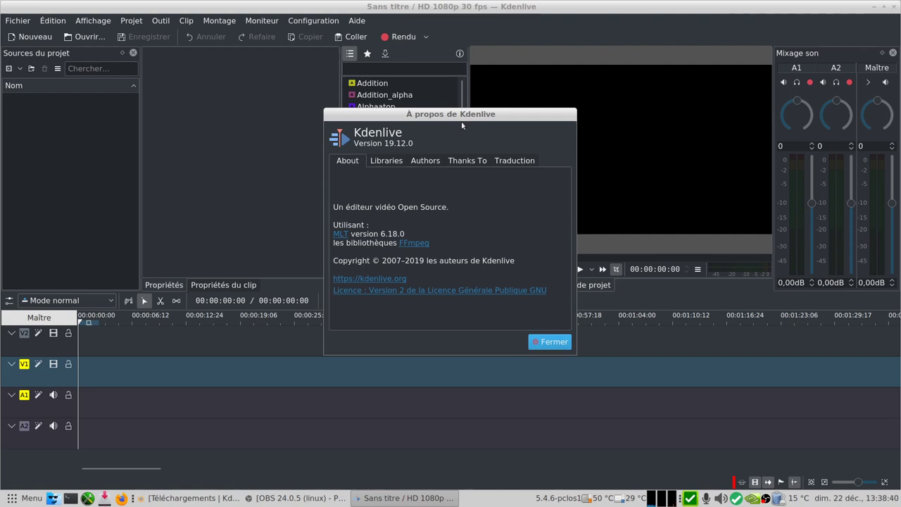
{"action": "left_click", "coordinate": [381, 162]}
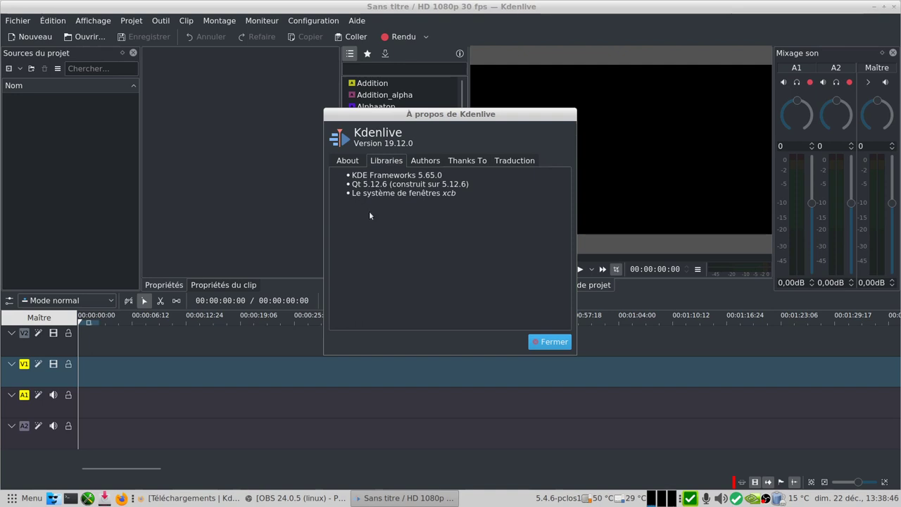
{"action": "left_click", "coordinate": [549, 342]}
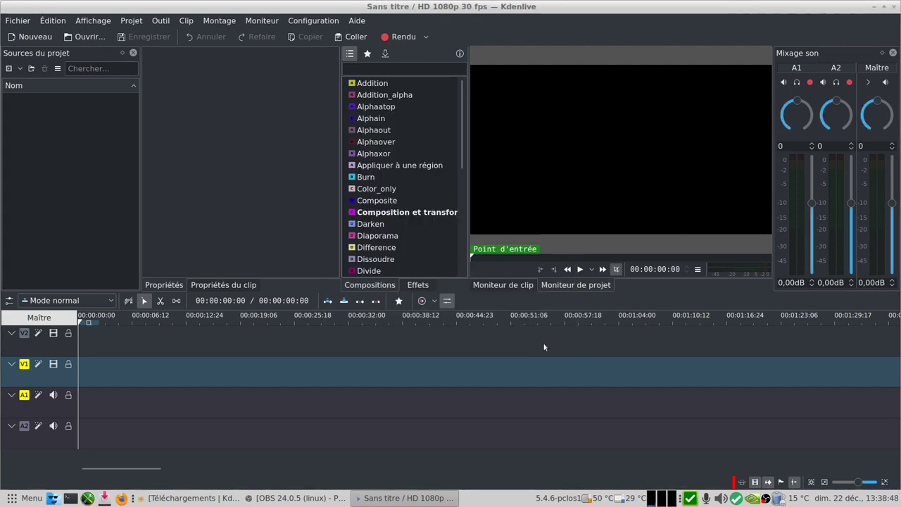
Import bensound-perception.mp3 and Welcome - 24829.mp4 from the Bureau folder into the project sources.
{"action": "left_click", "coordinate": [18, 69]}
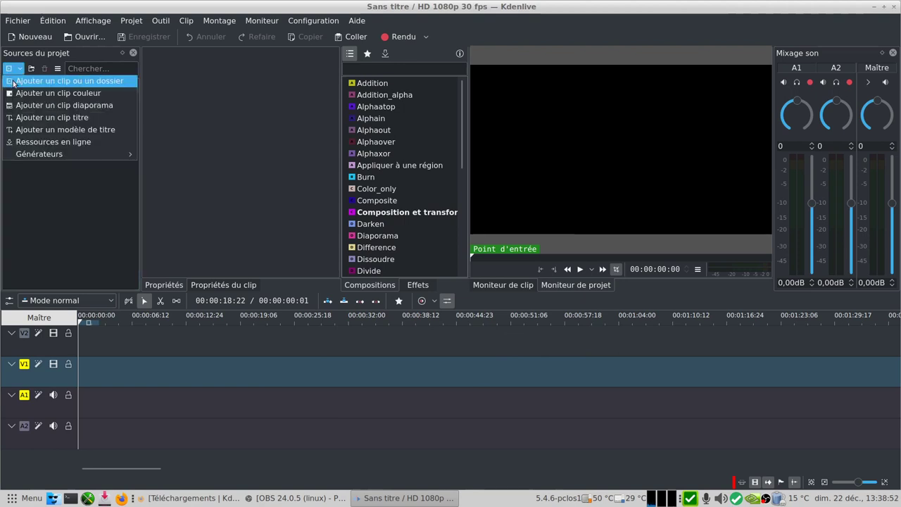
{"action": "left_click", "coordinate": [14, 83]}
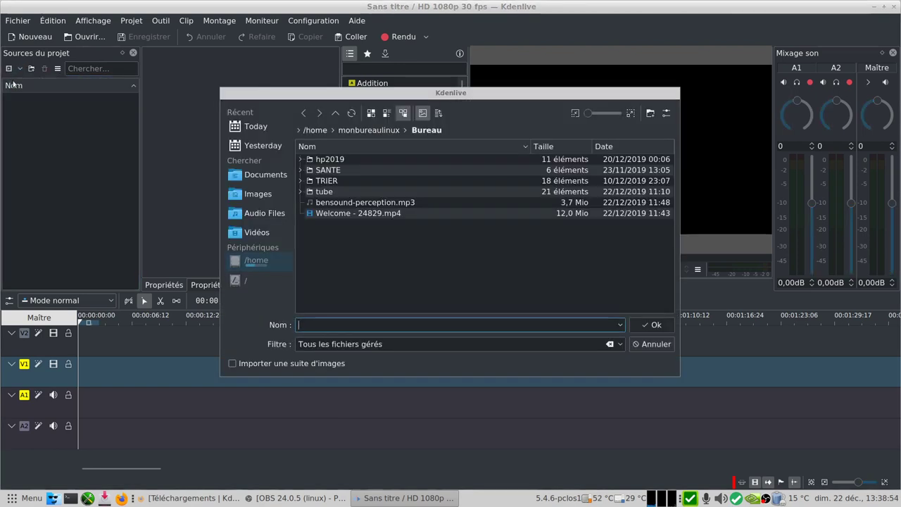
{"action": "left_click", "coordinate": [322, 203]}
{"action": "left_click", "coordinate": [339, 213], "text": "ctrl"}
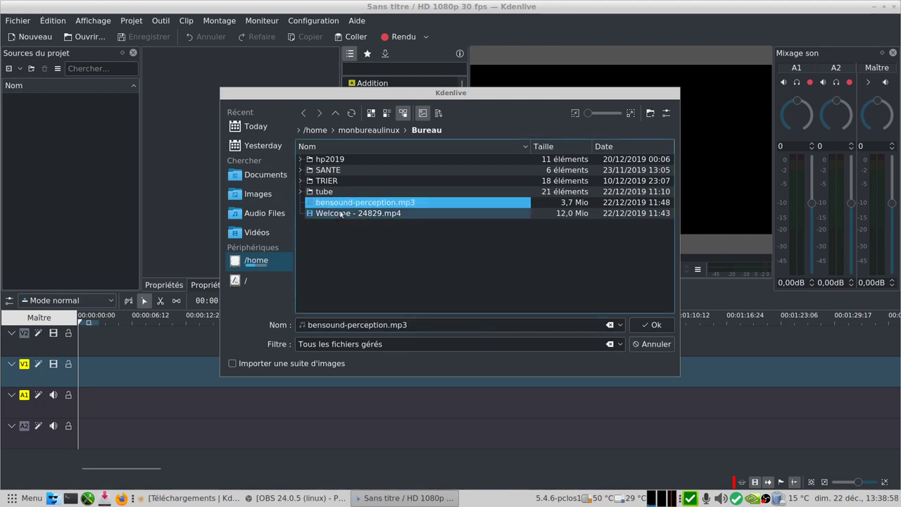
{"action": "left_click", "coordinate": [649, 325]}
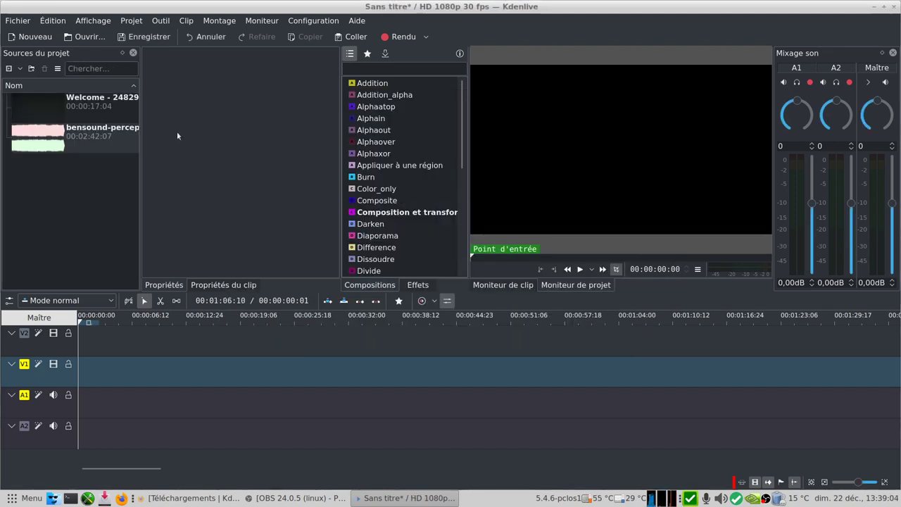
Preview the Welcome video and the bensound-perception audio source in the clip monitor to examine their audio waveforms.
{"action": "left_click", "coordinate": [53, 118]}
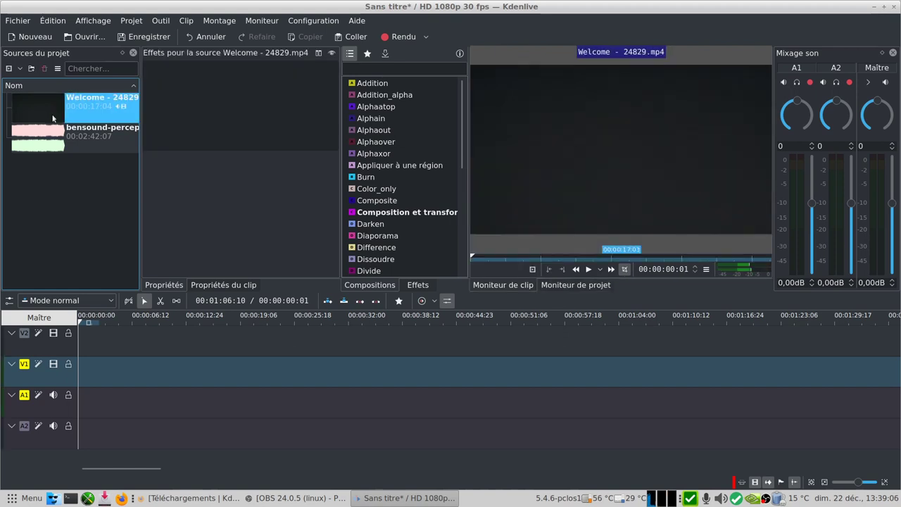
{"action": "mouse_move", "coordinate": [647, 255]}
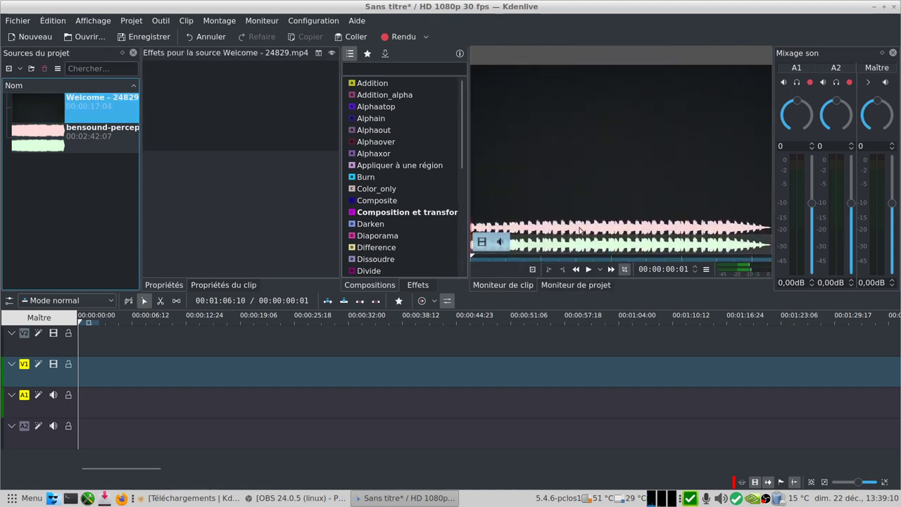
{"action": "left_click", "coordinate": [41, 147]}
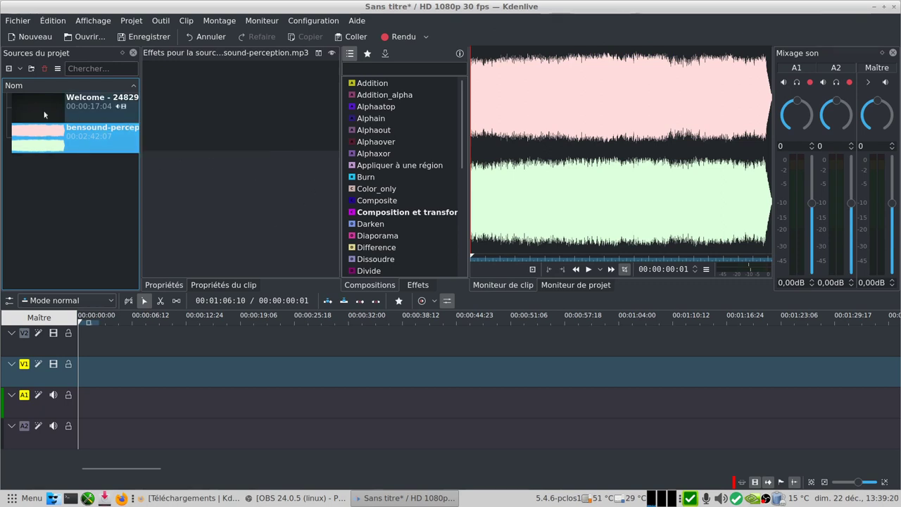
{"action": "left_click", "coordinate": [44, 114]}
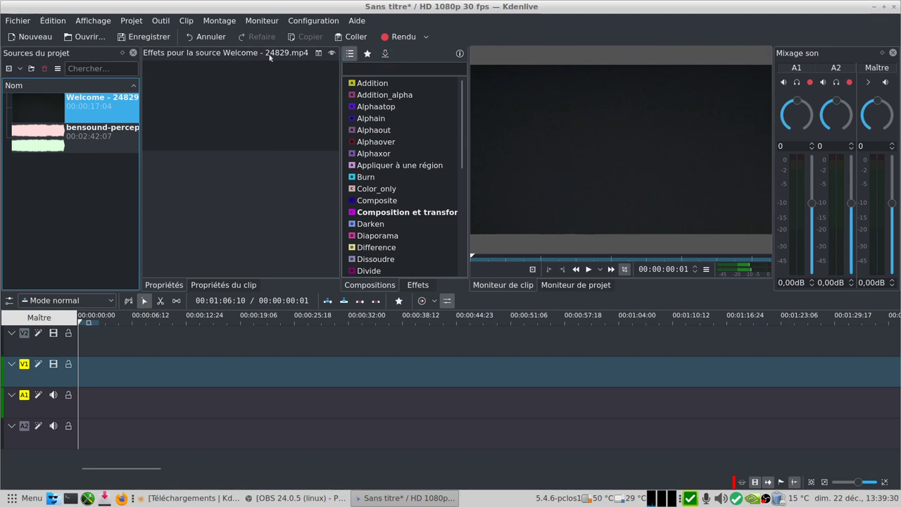
Hide the Mixage son audio mixer and show it again.
{"action": "left_click", "coordinate": [93, 23]}
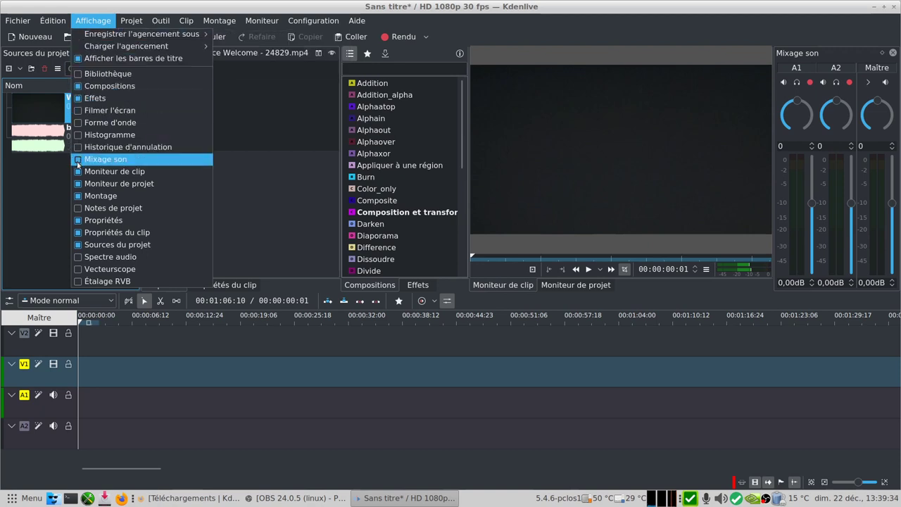
{"action": "left_click", "coordinate": [78, 161]}
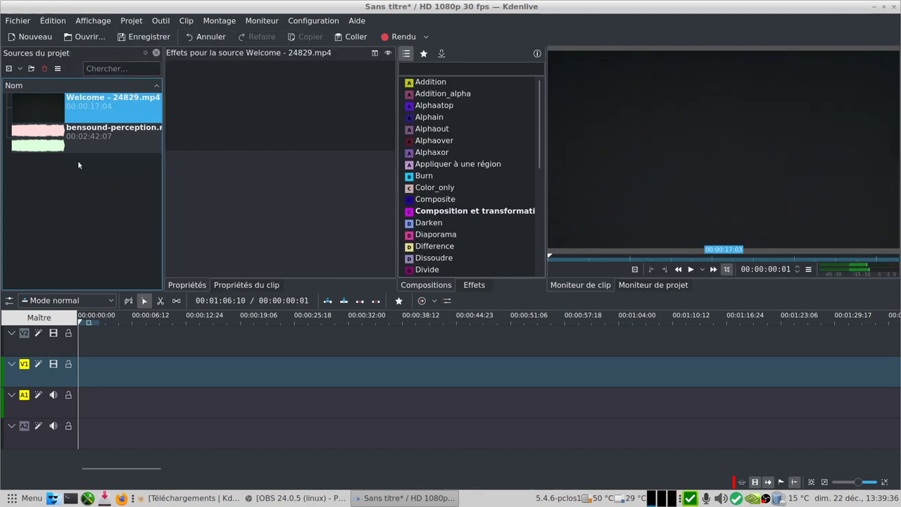
{"action": "left_click", "coordinate": [89, 21]}
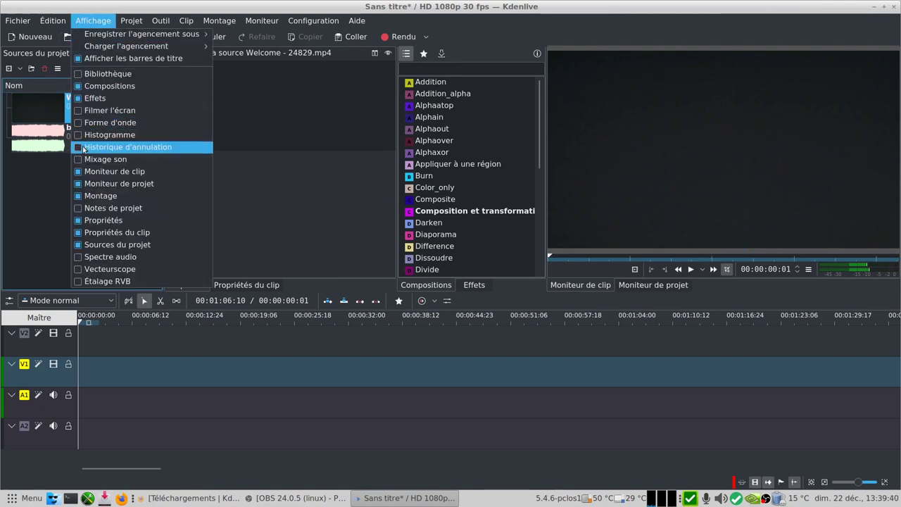
{"action": "left_click", "coordinate": [81, 159]}
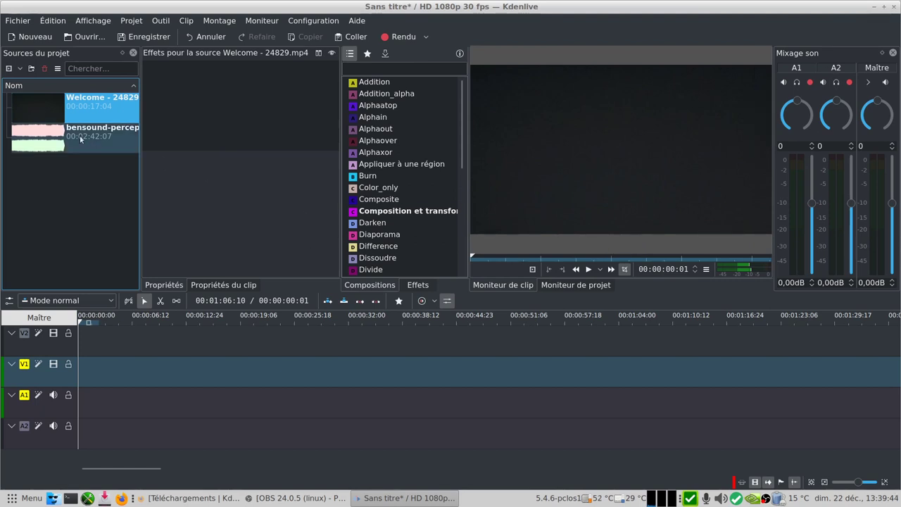
Place Welcome - 24829.mp4 at the start of tracks V1 and A1, and bensound-perception.mp3 at the start of track A2.
{"action": "mouse_move", "coordinate": [38, 109]}
{"action": "left_mouse_down"}
{"action": "mouse_move", "coordinate": [121, 390]}
{"action": "mouse_move", "coordinate": [80, 390]}
{"action": "left_mouse_up"}
{"action": "left_click_drag", "start_coordinate": [48, 137], "coordinate": [274, 445]}
{"action": "left_click_drag", "start_coordinate": [534, 437], "coordinate": [422, 438]}
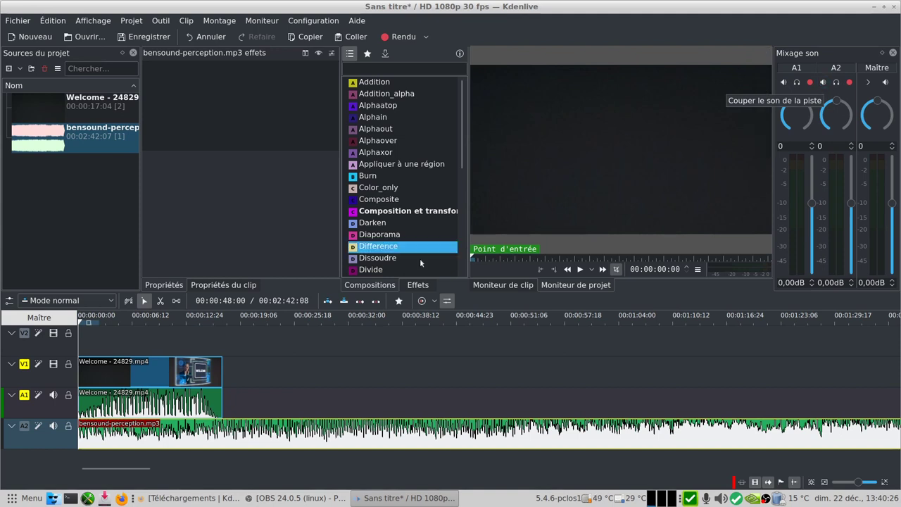
Play the project while muting and unmuting track A1 in the audio mixer, and finish with both A2 and A1 muted.
{"action": "left_click", "coordinate": [577, 269]}
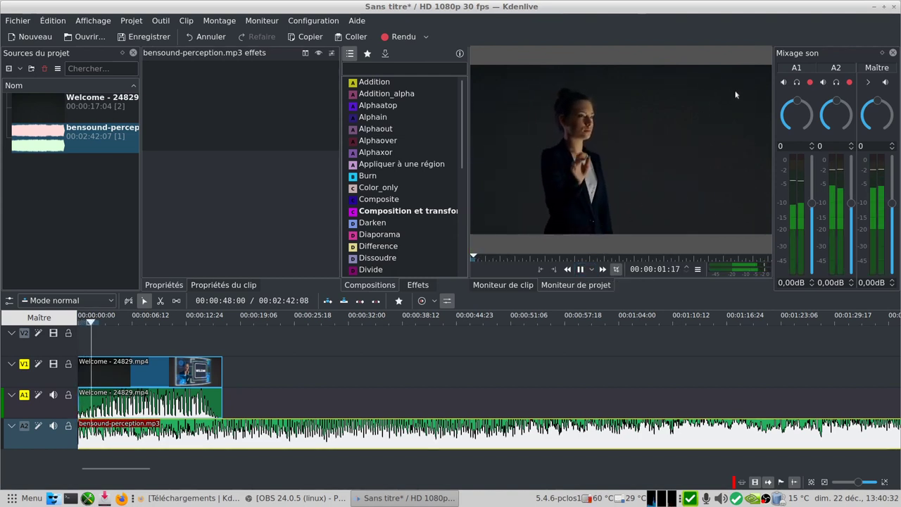
{"action": "left_click", "coordinate": [782, 82]}
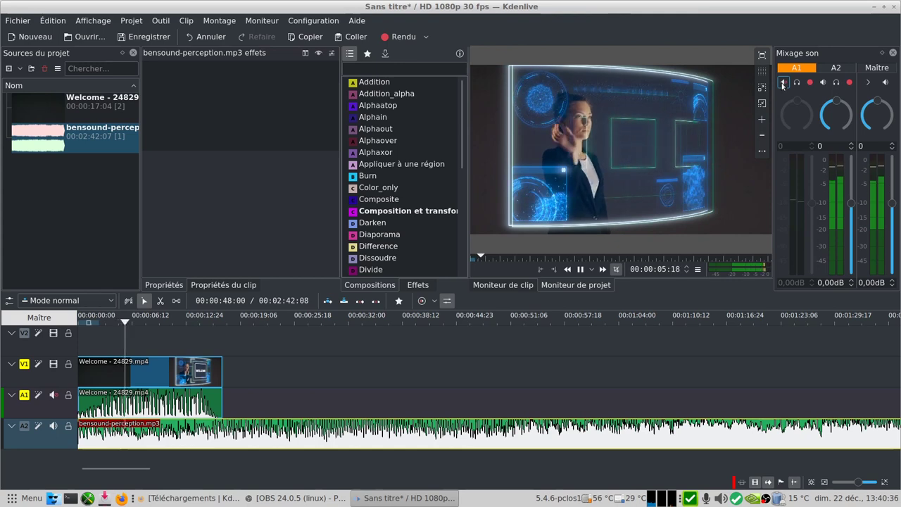
{"action": "left_click", "coordinate": [782, 82]}
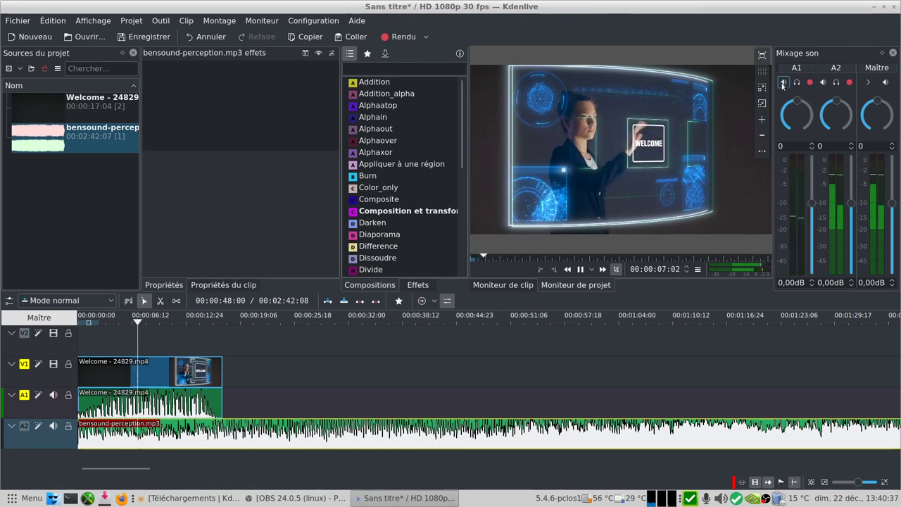
{"action": "left_click", "coordinate": [821, 82]}
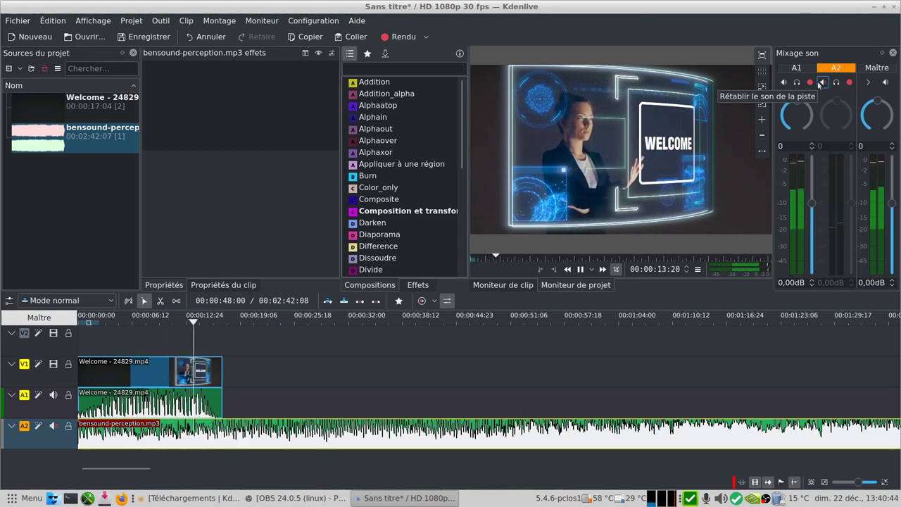
{"action": "left_click", "coordinate": [781, 83]}
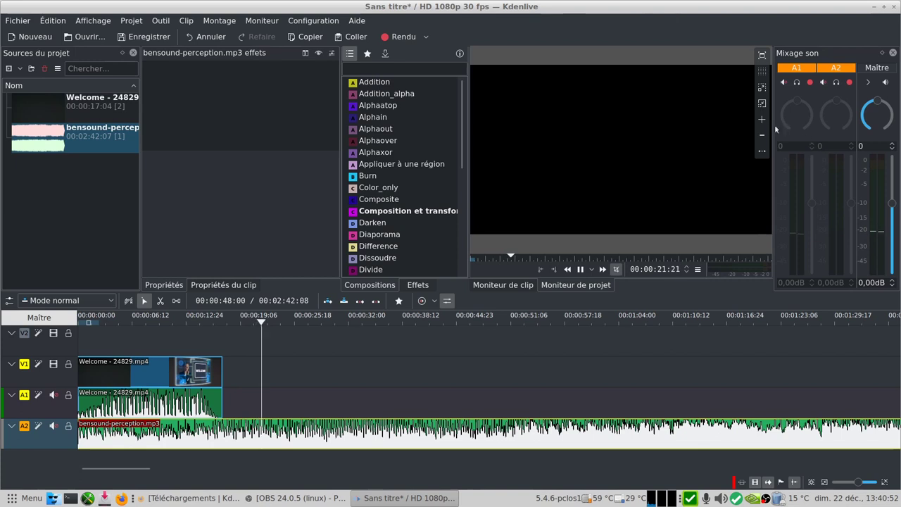
Unmute tracks A1 and A2 during playback, stop the playback, and mute track A2 again.
{"action": "left_click", "coordinate": [53, 396]}
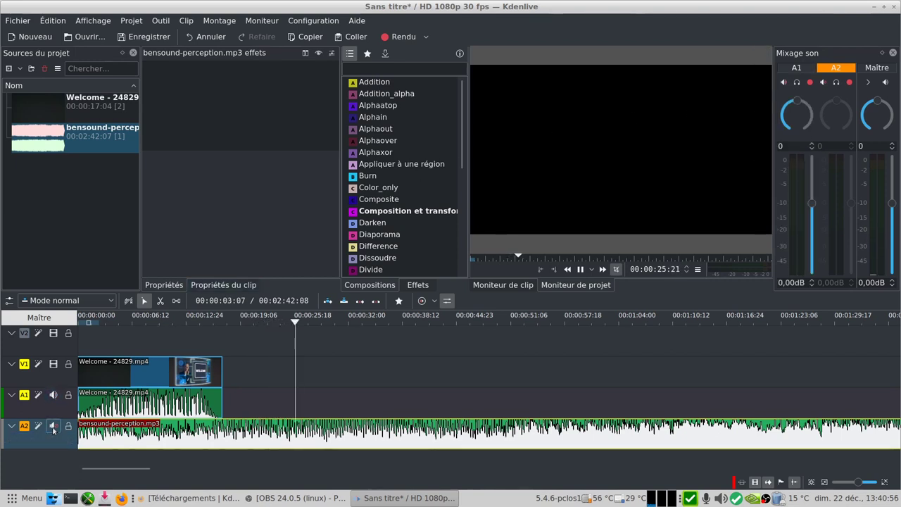
{"action": "left_click", "coordinate": [53, 426]}
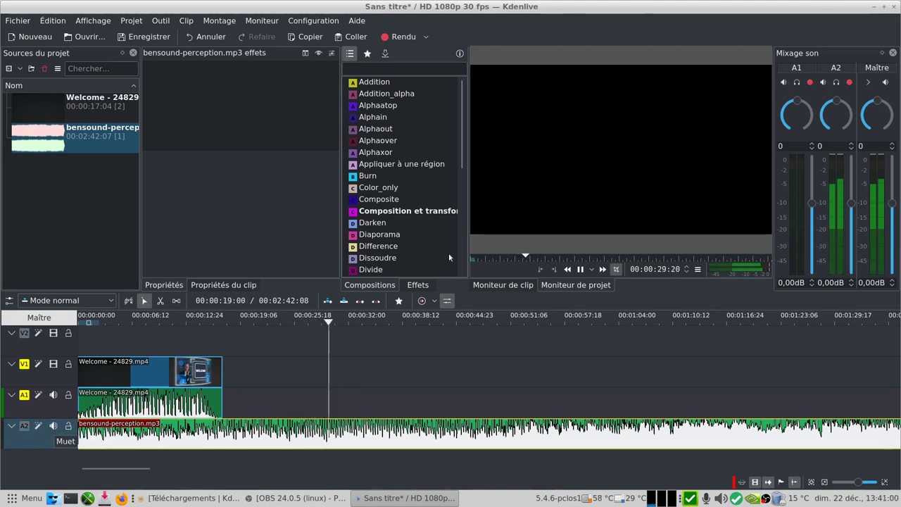
{"action": "left_click", "coordinate": [580, 270]}
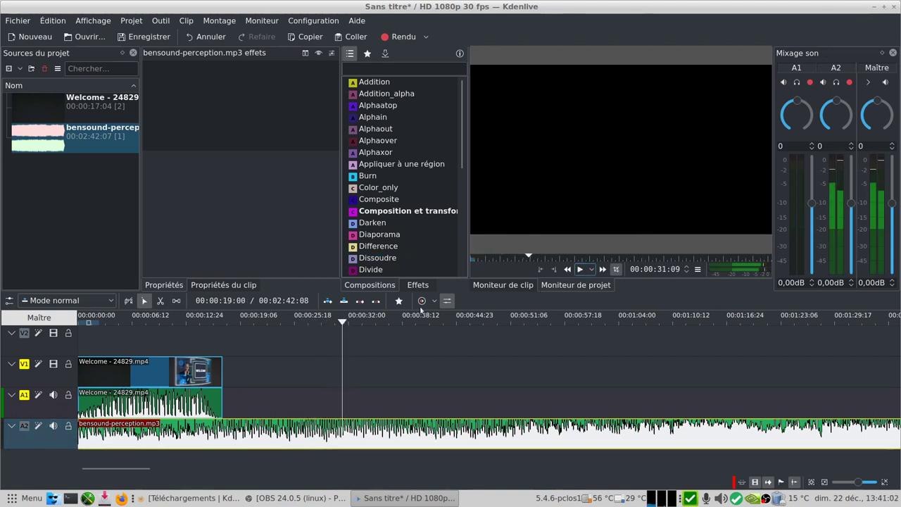
{"action": "left_click", "coordinate": [53, 426]}
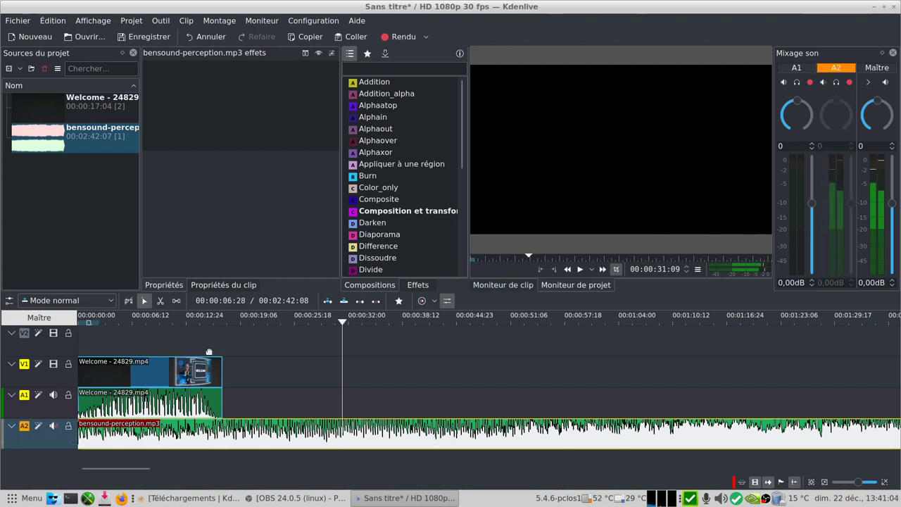
Return the playhead to the start of the timeline and play the beginning of the Welcome clip briefly.
{"action": "left_click_drag", "start_coordinate": [342, 324], "coordinate": [70, 316]}
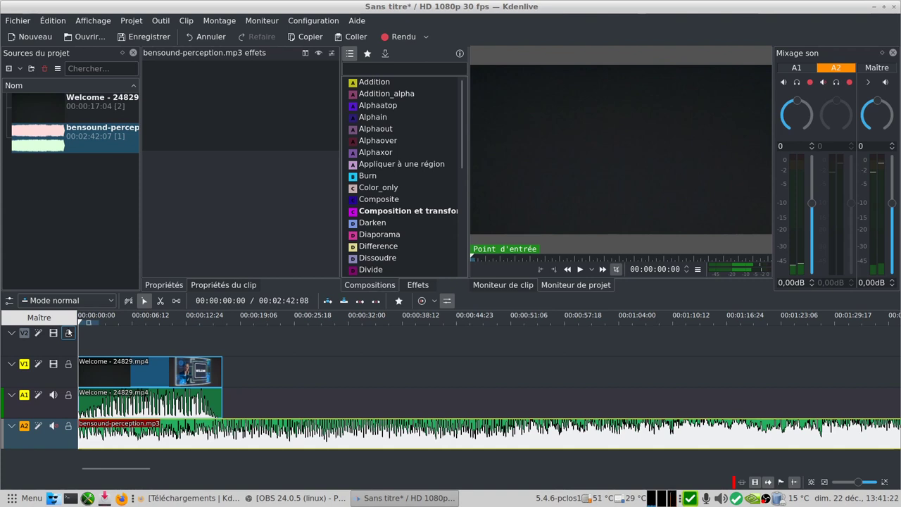
{"action": "left_click", "coordinate": [140, 386]}
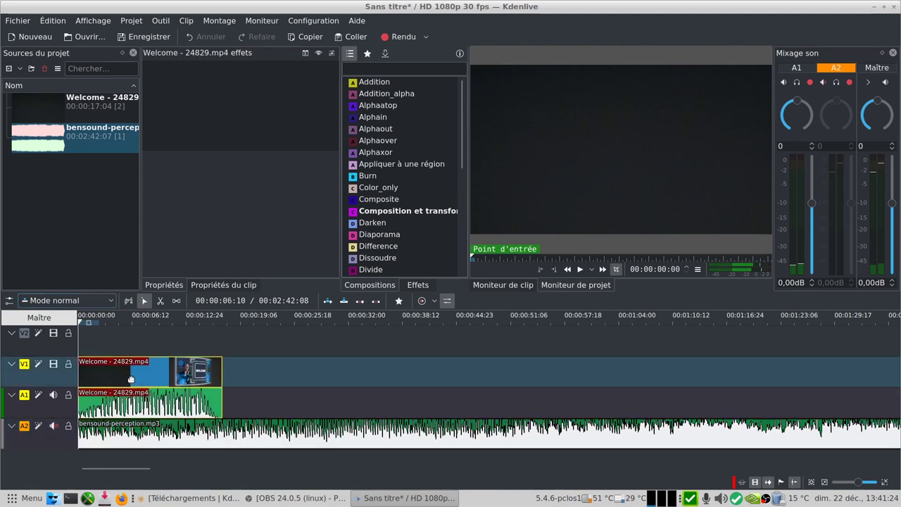
{"action": "left_click", "coordinate": [580, 270]}
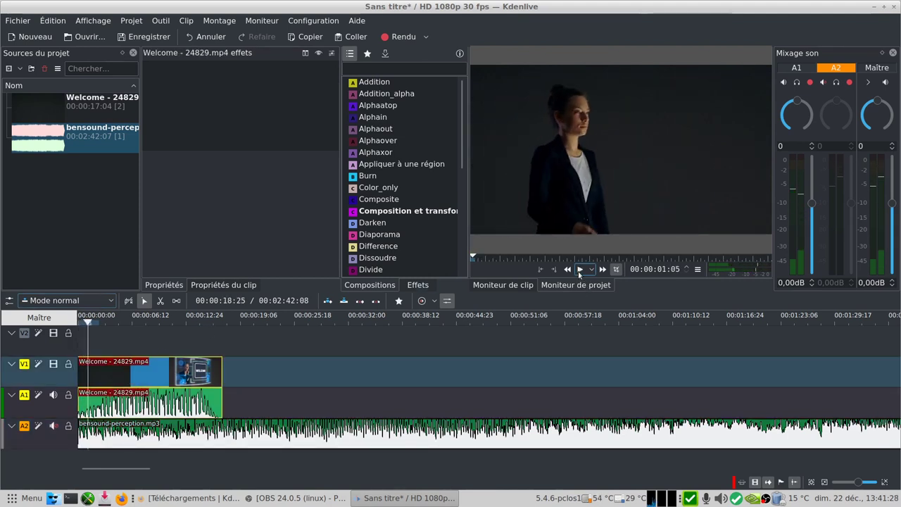
Find the Sépia effect by searching for "sep" and apply it to the project's master as a global effect.
{"action": "left_click", "coordinate": [38, 318]}
{"action": "left_click", "coordinate": [379, 67]}
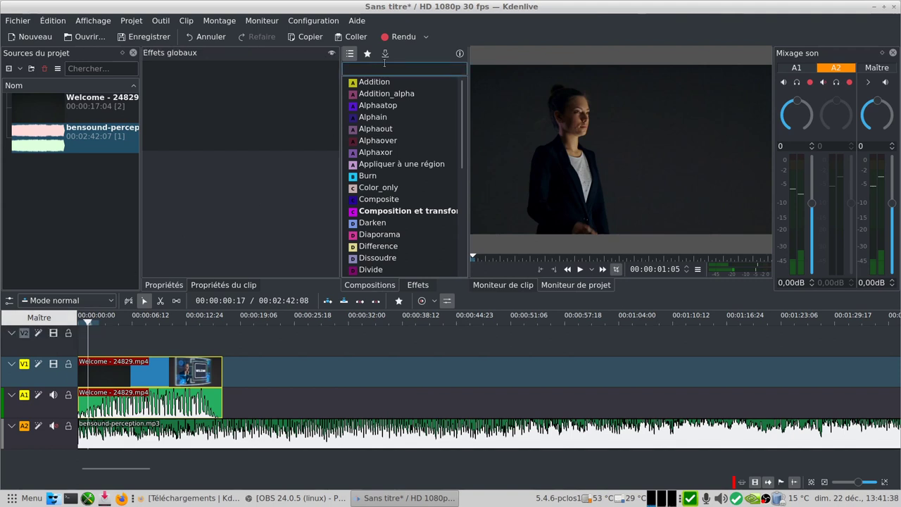
{"action": "type", "text": "s"}
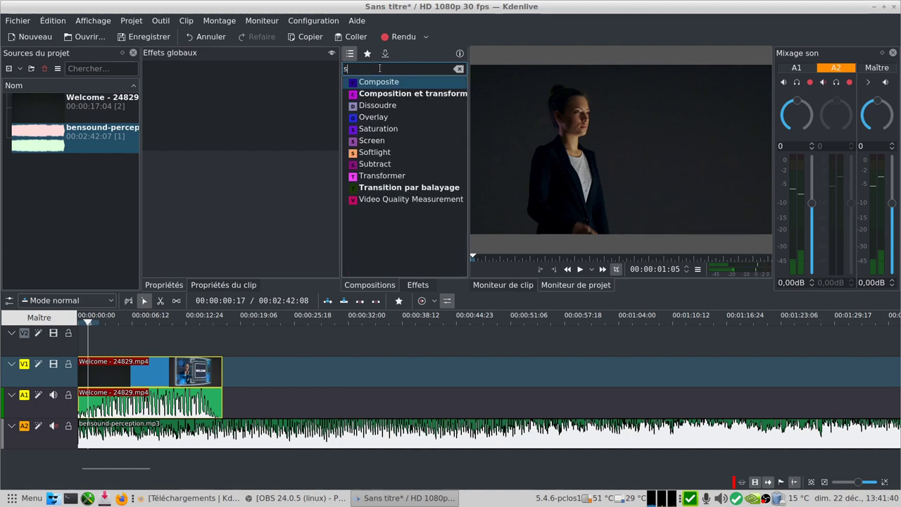
{"action": "type", "text": "epi"}
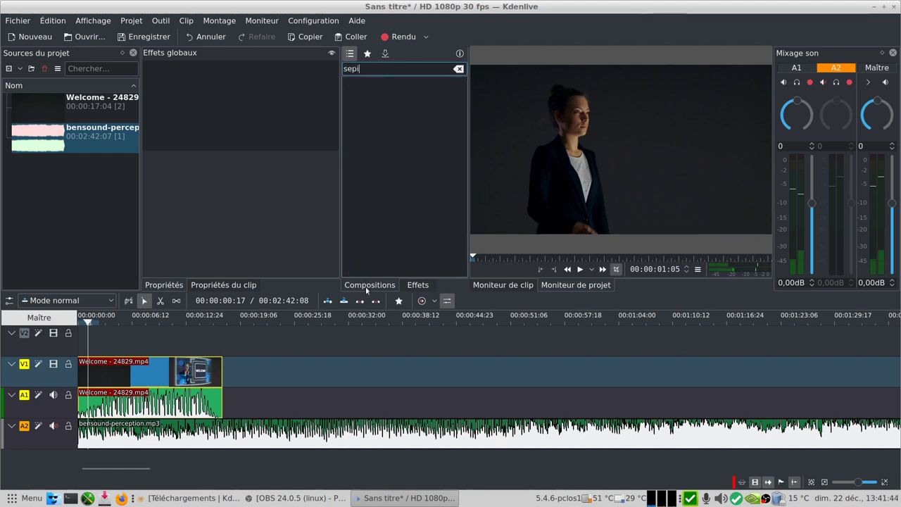
{"action": "left_click", "coordinate": [425, 285]}
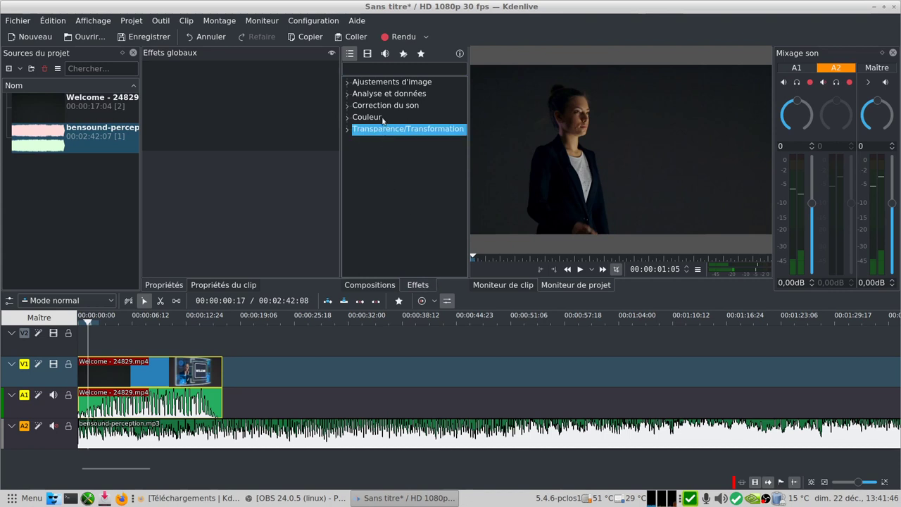
{"action": "left_click", "coordinate": [375, 82]}
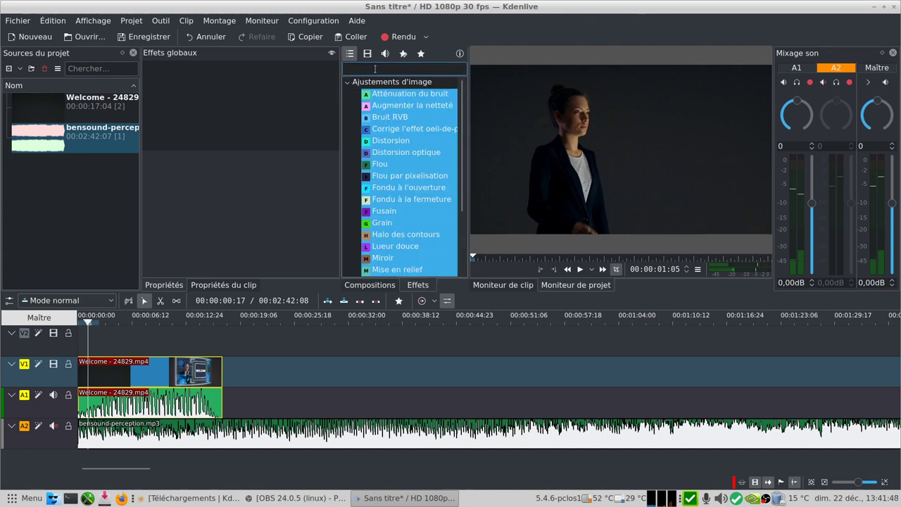
{"action": "left_click", "coordinate": [375, 69]}
{"action": "type", "text": "se"}
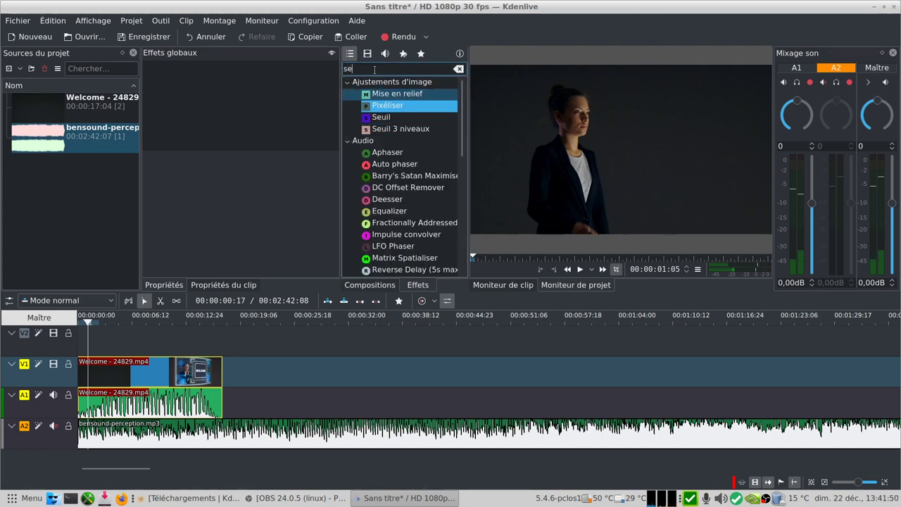
{"action": "type", "text": "p"}
{"action": "left_click_drag", "start_coordinate": [382, 94], "coordinate": [204, 86]}
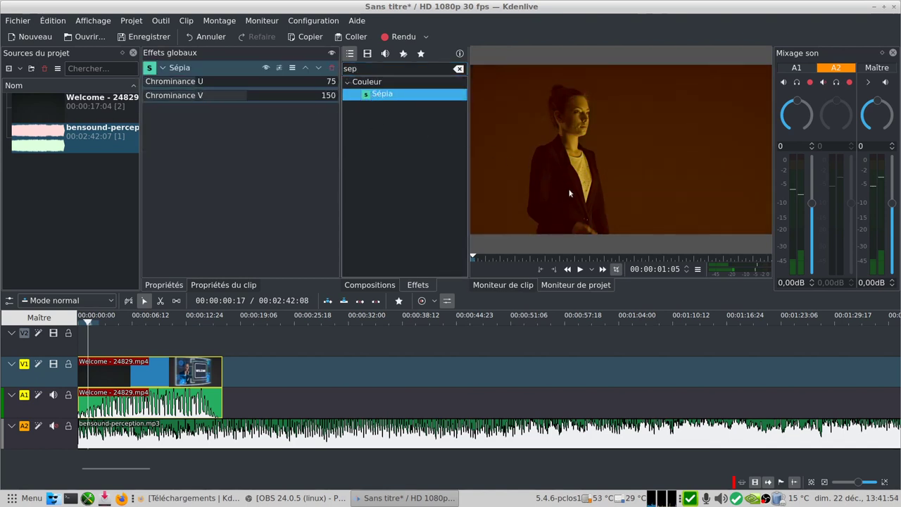
Play the project briefly with the global Sépia effect and delete the effect from the master.
{"action": "left_click", "coordinate": [579, 269]}
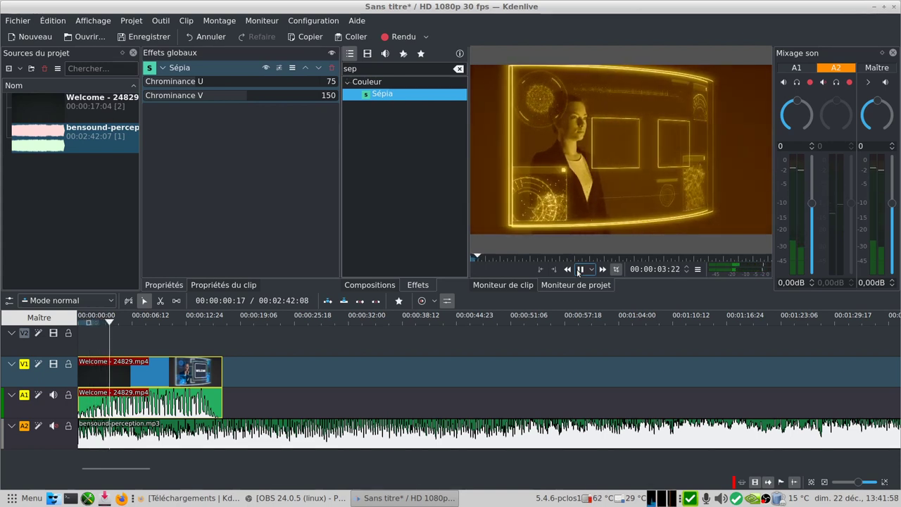
{"action": "left_click", "coordinate": [579, 269]}
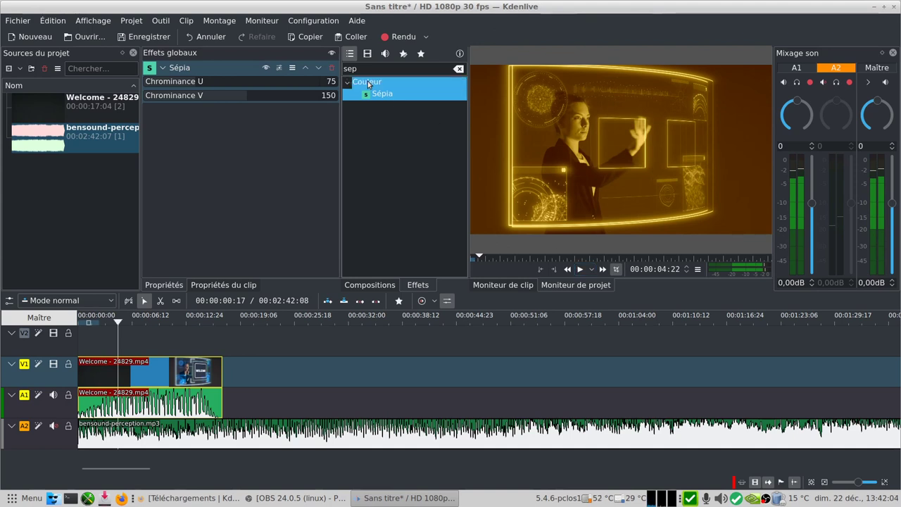
{"action": "left_click", "coordinate": [332, 67]}
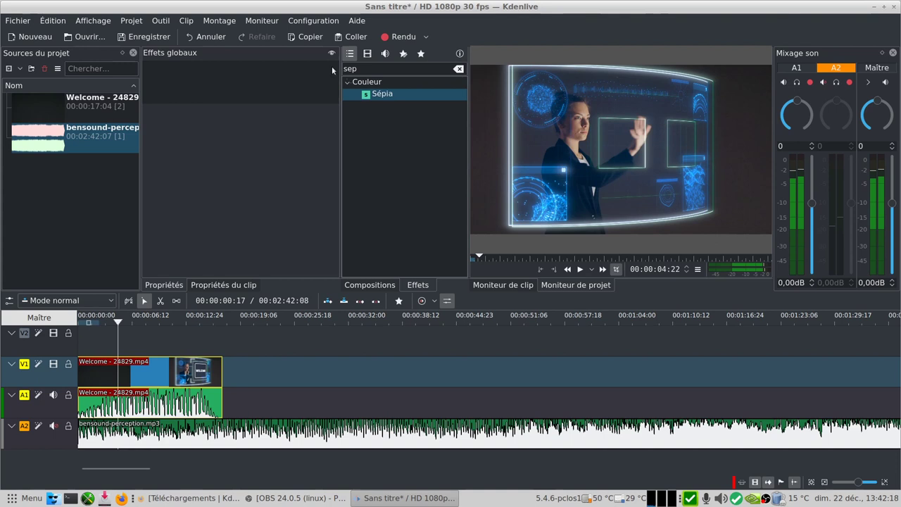
Clear the compositions search and place an Addition composition on the Welcome clip in track V1.
{"action": "left_click", "coordinate": [371, 285]}
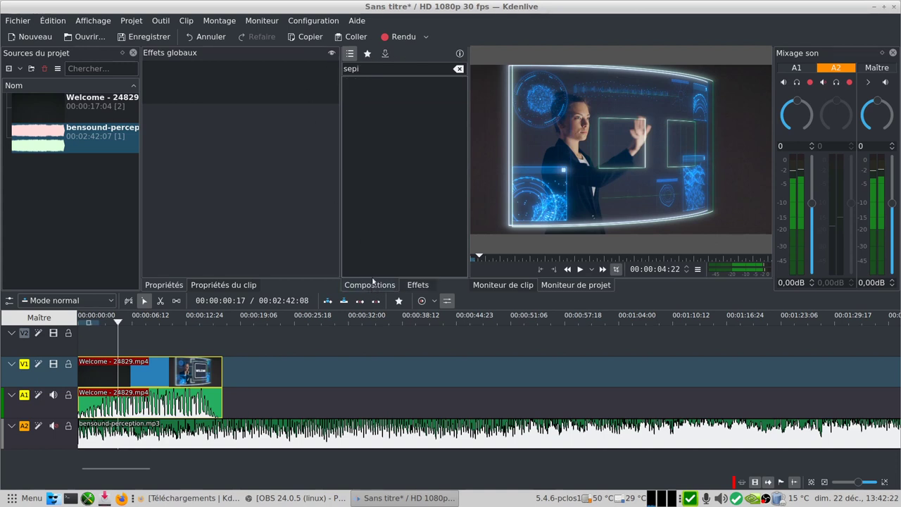
{"action": "left_click", "coordinate": [458, 68]}
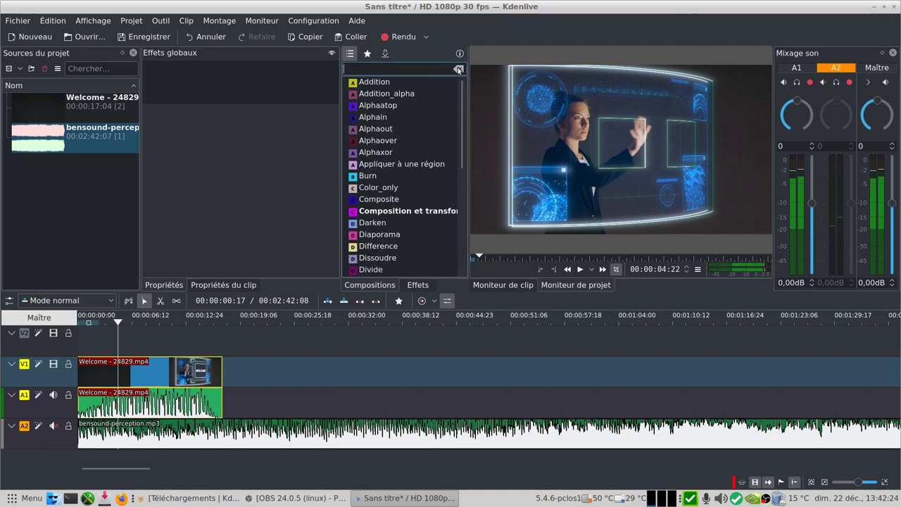
{"action": "left_click", "coordinate": [380, 83]}
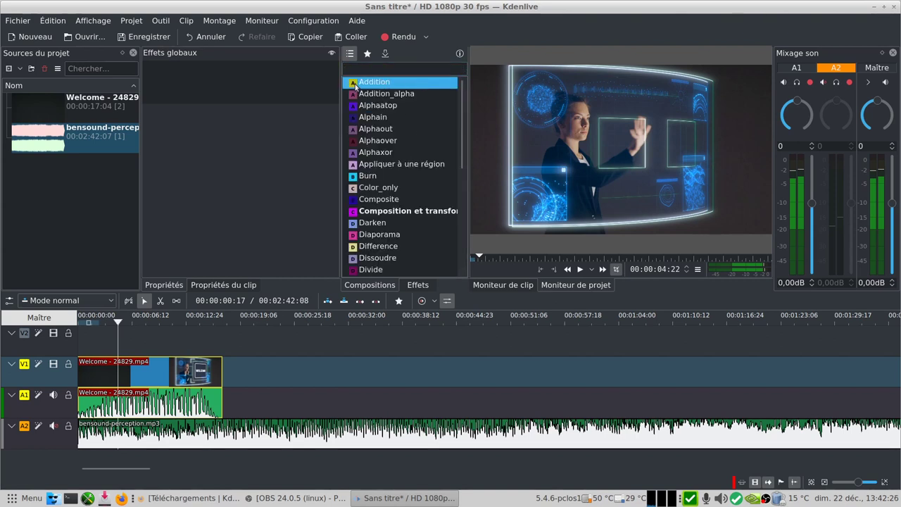
{"action": "left_click_drag", "start_coordinate": [355, 84], "coordinate": [159, 381]}
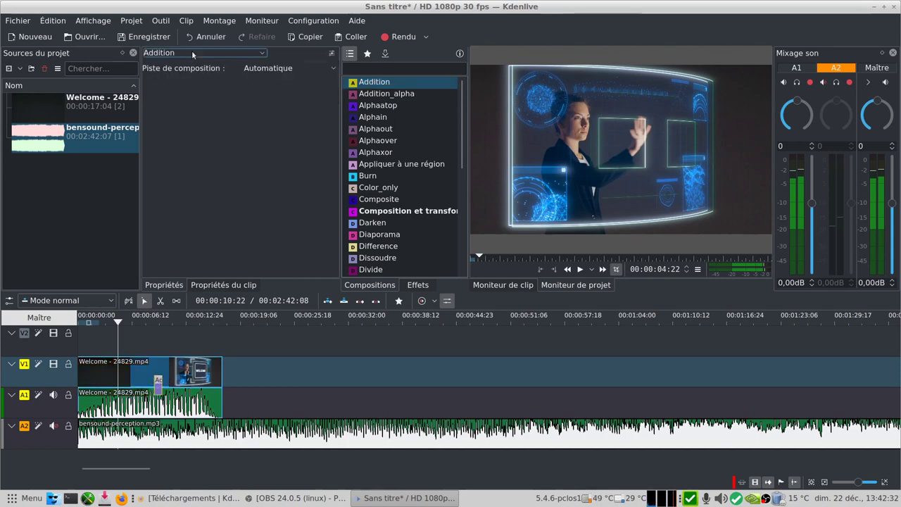
Cycle the composition through other types such as Composition et transformation and Darken, ending on Dissoudre, and delete it from the timeline.
{"action": "scroll", "coordinate": [191, 52], "scroll_direction": "down", "scroll_amount": 1}
{"action": "scroll", "coordinate": [191, 53], "scroll_direction": "down", "scroll_amount": 3}
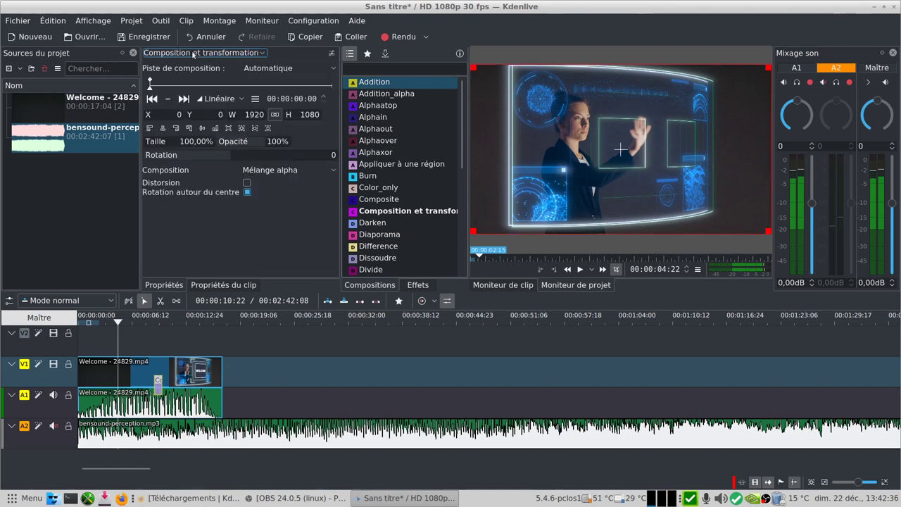
{"action": "scroll", "coordinate": [192, 52], "scroll_direction": "up", "scroll_amount": 1}
{"action": "scroll", "coordinate": [191, 52], "scroll_direction": "up", "scroll_amount": 3}
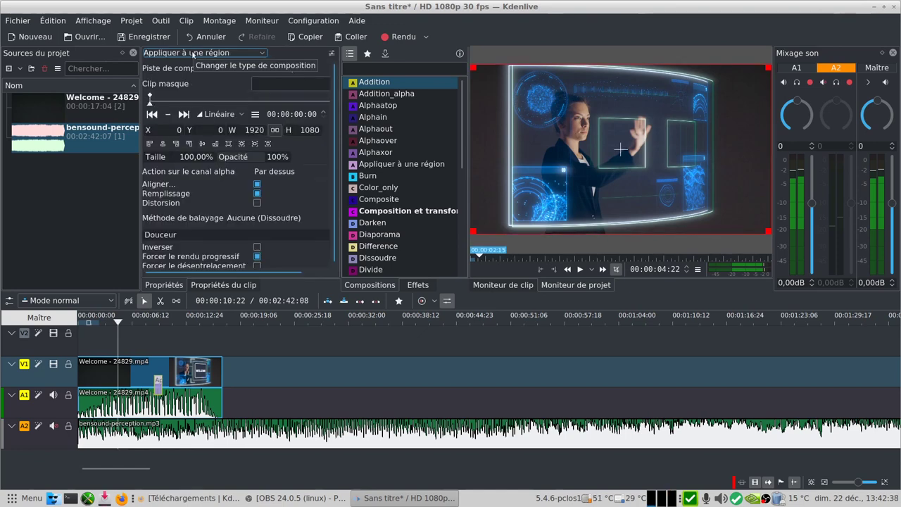
{"action": "scroll", "coordinate": [191, 52], "scroll_direction": "down", "scroll_amount": 9}
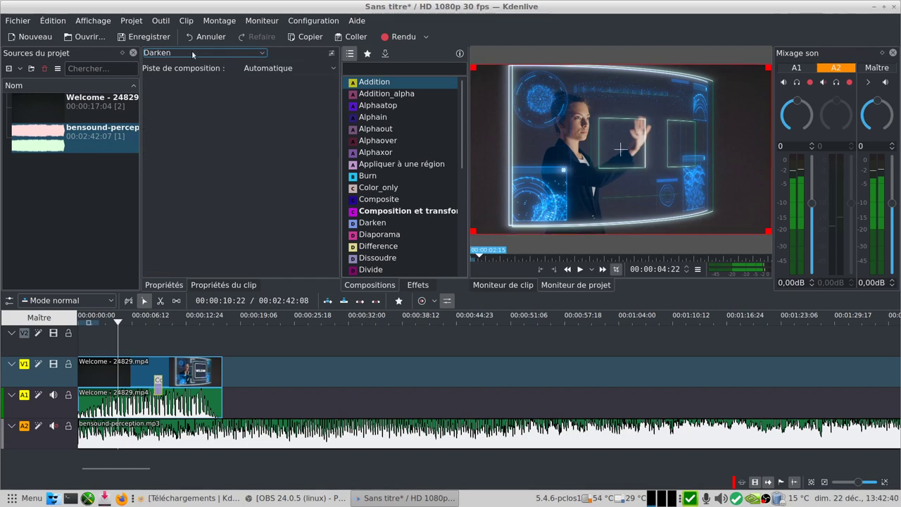
{"action": "scroll", "coordinate": [191, 52], "scroll_direction": "down", "scroll_amount": 1}
{"action": "scroll", "coordinate": [192, 52], "scroll_direction": "up", "scroll_amount": 1}
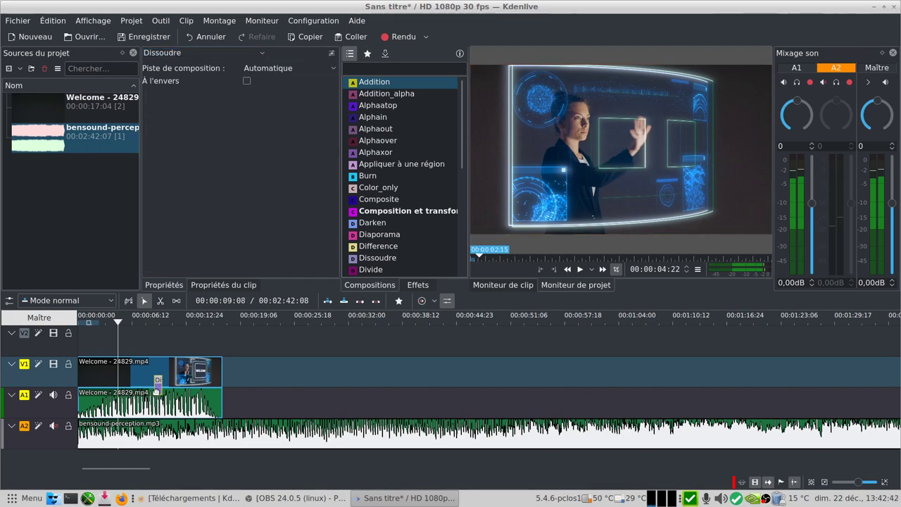
{"action": "right_click", "coordinate": [158, 381]}
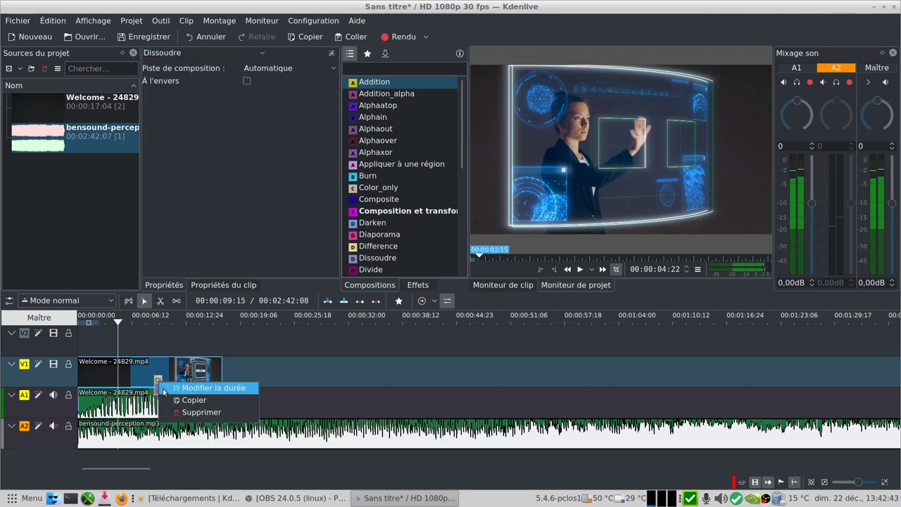
{"action": "left_click", "coordinate": [208, 417]}
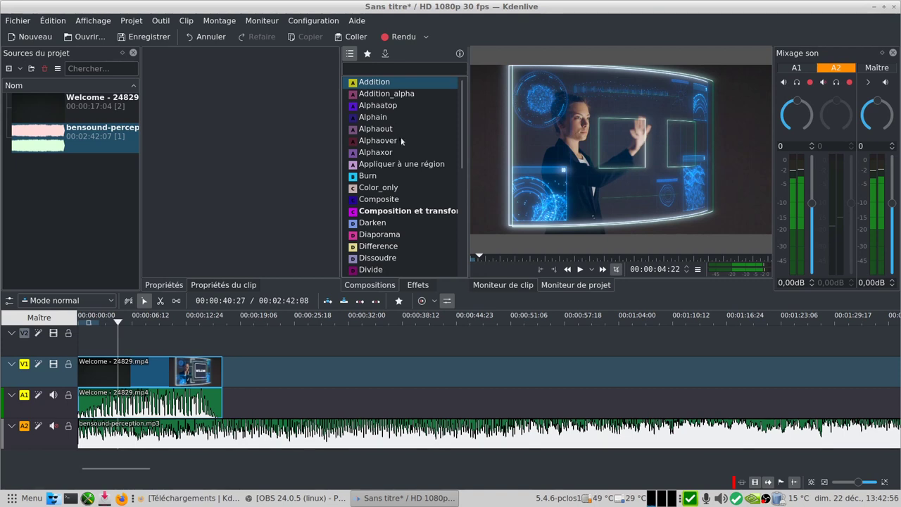
Apply the Sépia effect to the Welcome clip in track V1.
{"action": "left_click", "coordinate": [418, 284]}
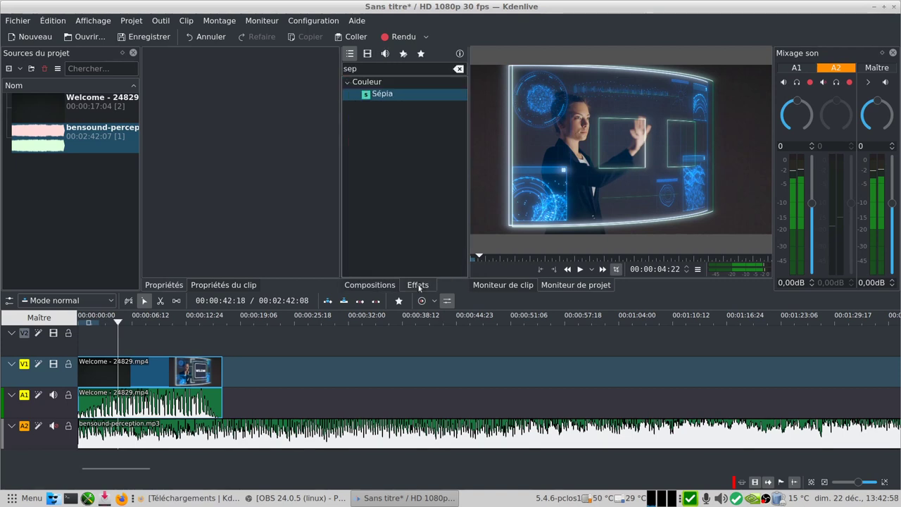
{"action": "left_click", "coordinate": [386, 96]}
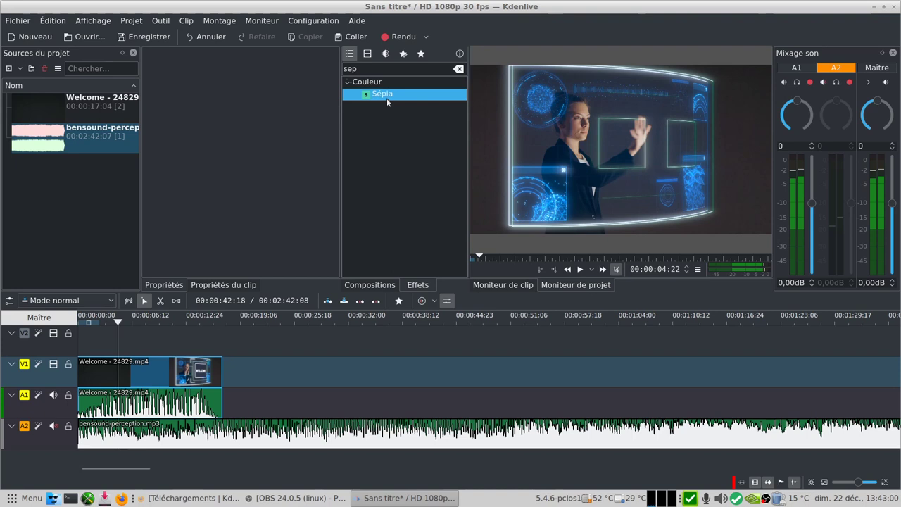
{"action": "left_click_drag", "start_coordinate": [367, 98], "coordinate": [159, 377]}
{"action": "left_click_drag", "start_coordinate": [366, 96], "coordinate": [232, 84]}
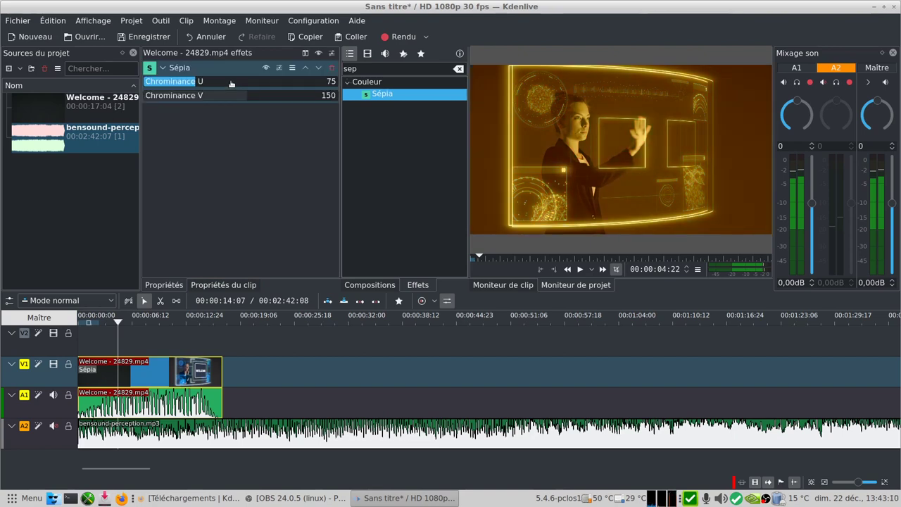
Compare the Welcome clip with and without Sépia in a split view, and delete the effect from the clip.
{"action": "left_click", "coordinate": [305, 54]}
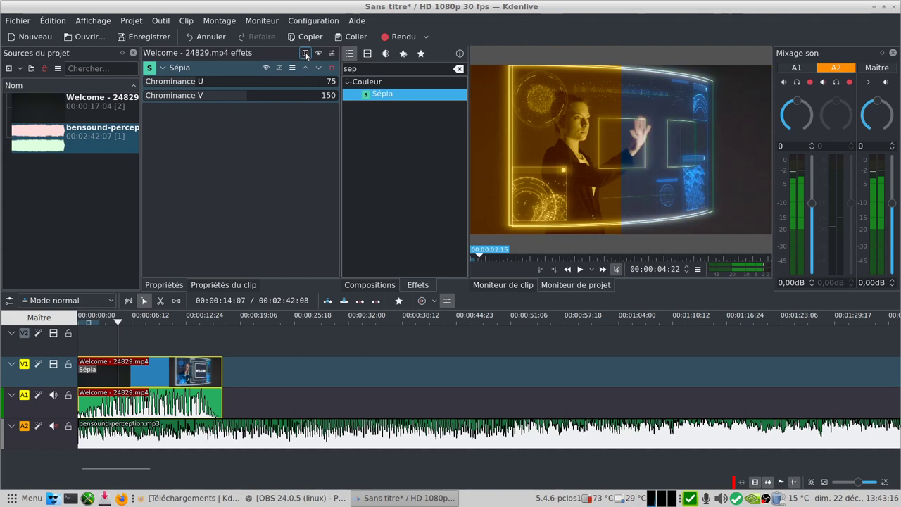
{"action": "mouse_move", "coordinate": [622, 153]}
{"action": "left_mouse_down"}
{"action": "mouse_move", "coordinate": [727, 152]}
{"action": "mouse_move", "coordinate": [528, 166]}
{"action": "mouse_move", "coordinate": [621, 164]}
{"action": "left_mouse_up"}
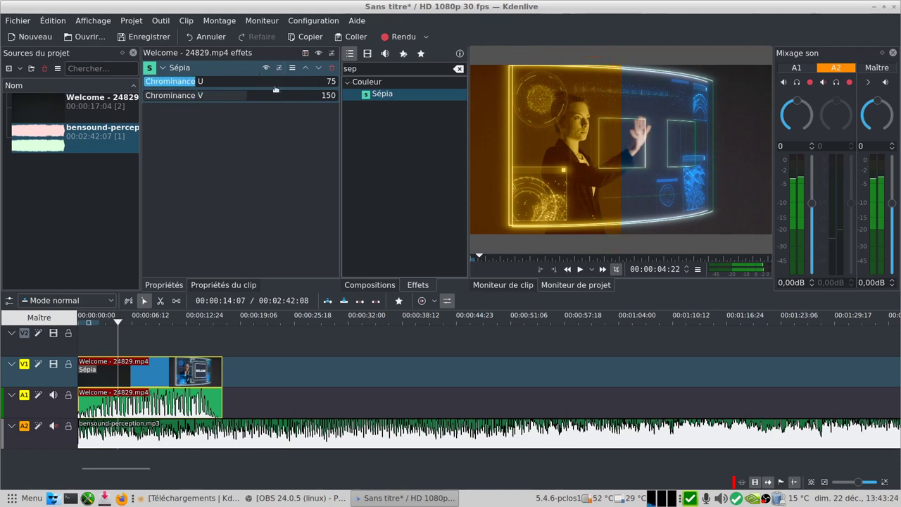
{"action": "left_click", "coordinate": [333, 70]}
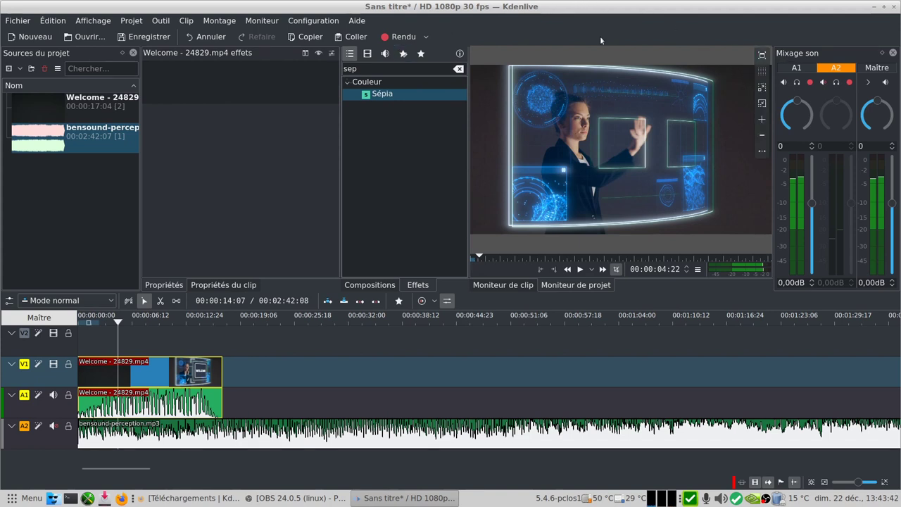
Check which panels are enabled for display, including Mixage son, and minimize the editor to show the desktop.
{"action": "left_click", "coordinate": [94, 22]}
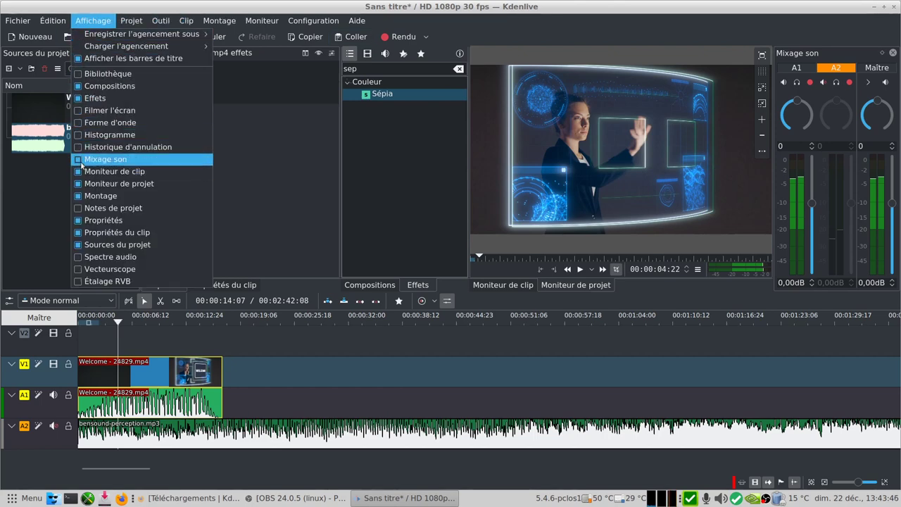
{"action": "left_click", "coordinate": [32, 175]}
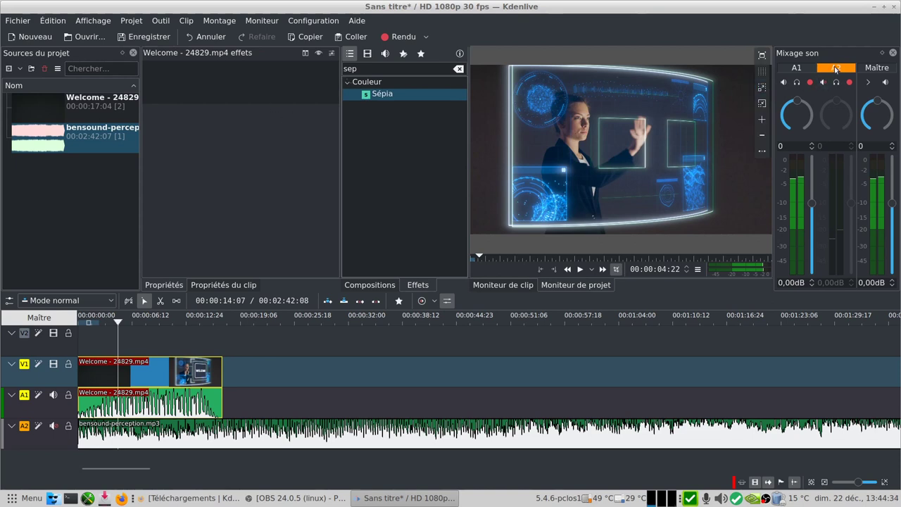
{"action": "left_click", "coordinate": [873, 9]}
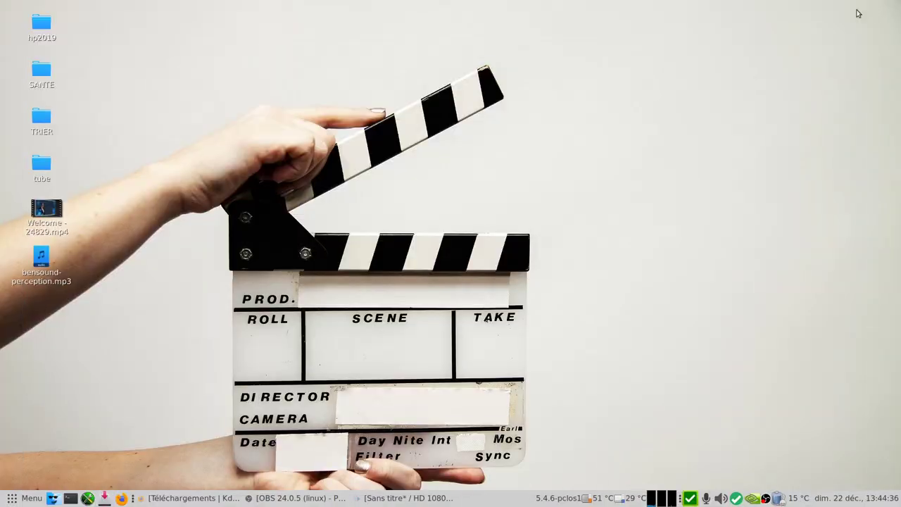